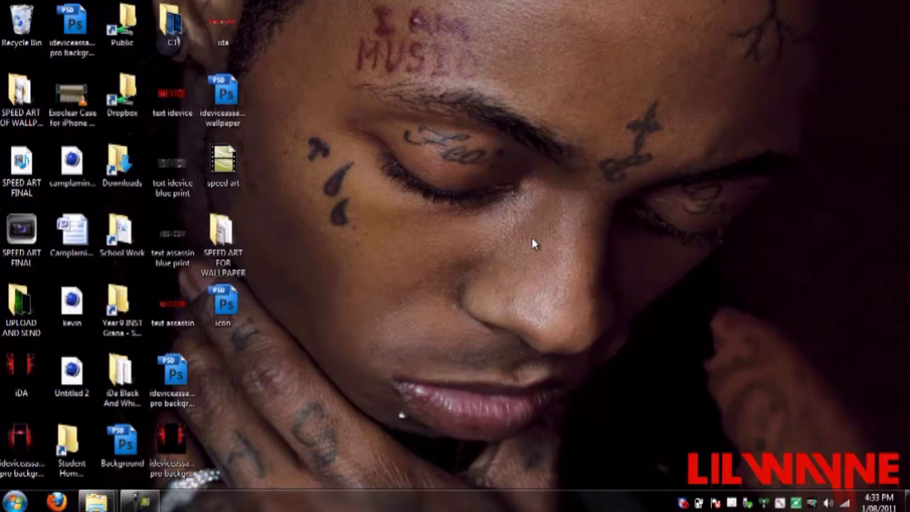
Open the Pictures library containing the YouTube background template and launch Adobe Photoshop CS4
click(14, 502)
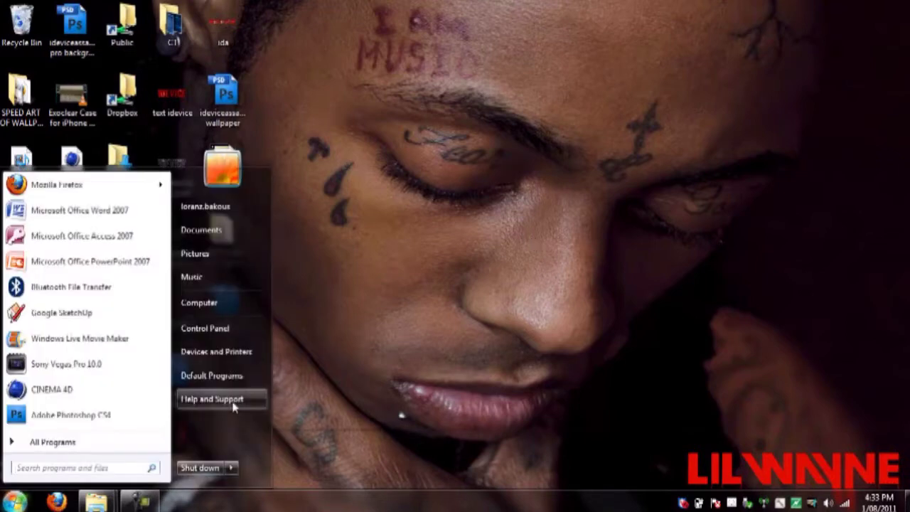
click(229, 256)
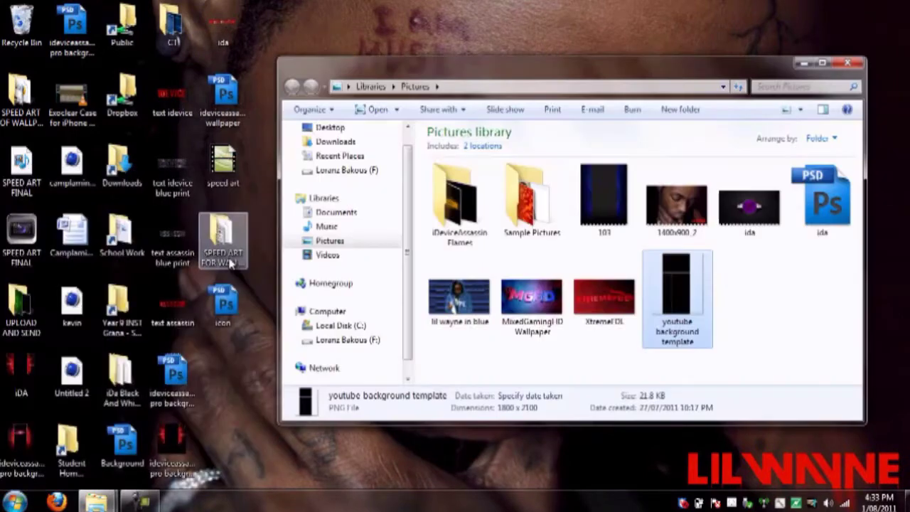
click(739, 307)
click(14, 502)
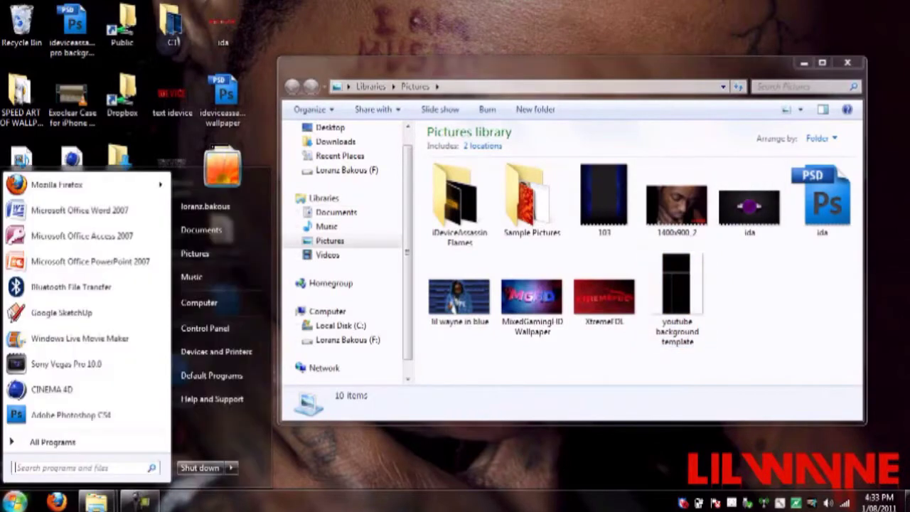
click(50, 419)
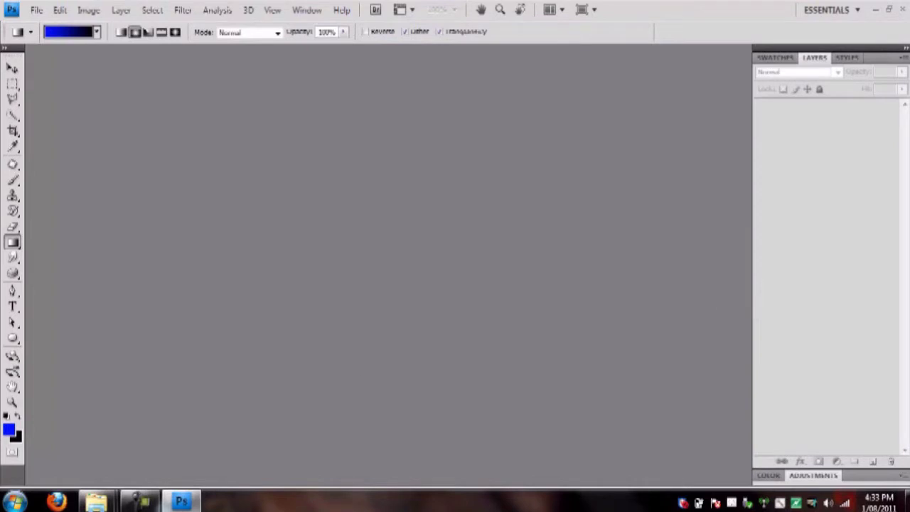
Open the "youtube background template" image from the Pictures library in Photoshop
mouse_move(96, 501)
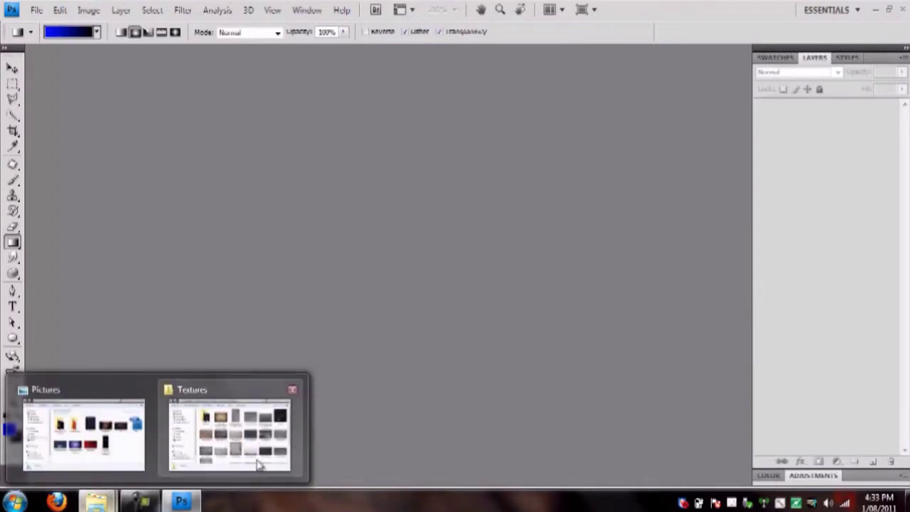
click(83, 434)
drag(683, 312, 195, 258)
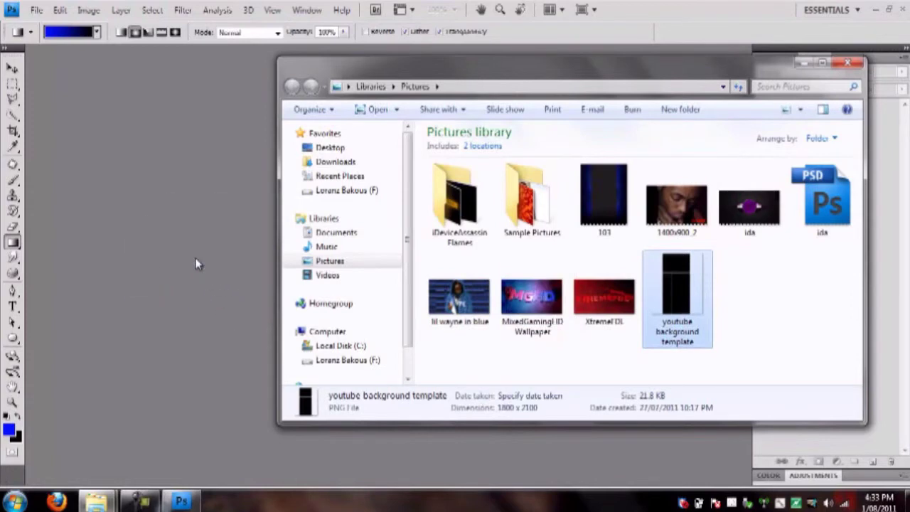
click(635, 5)
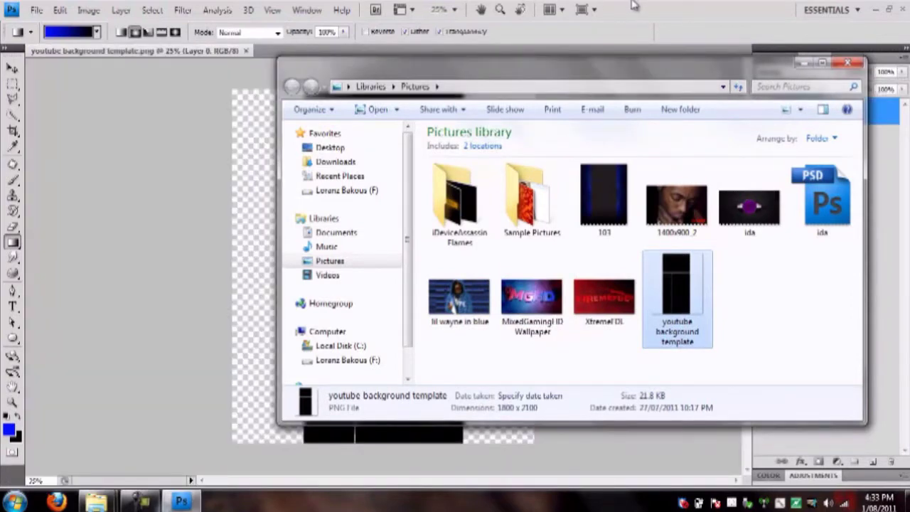
click(12, 403)
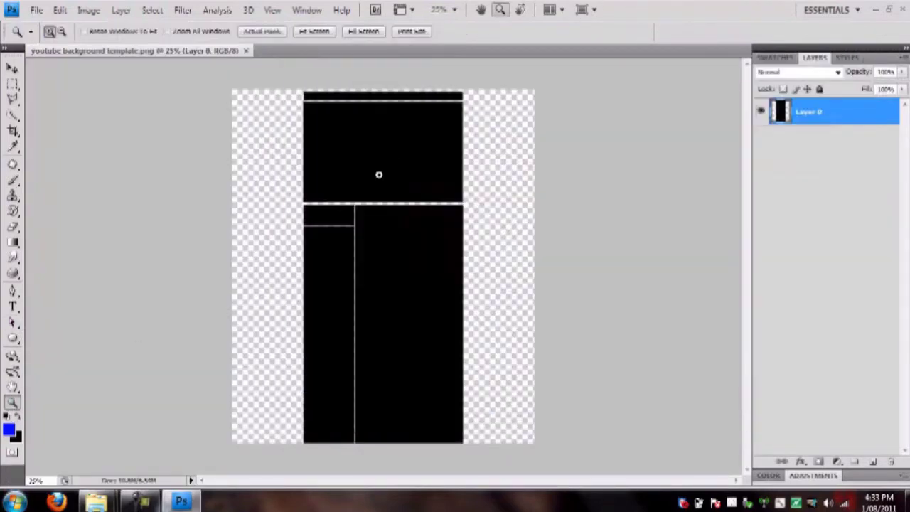
click(316, 32)
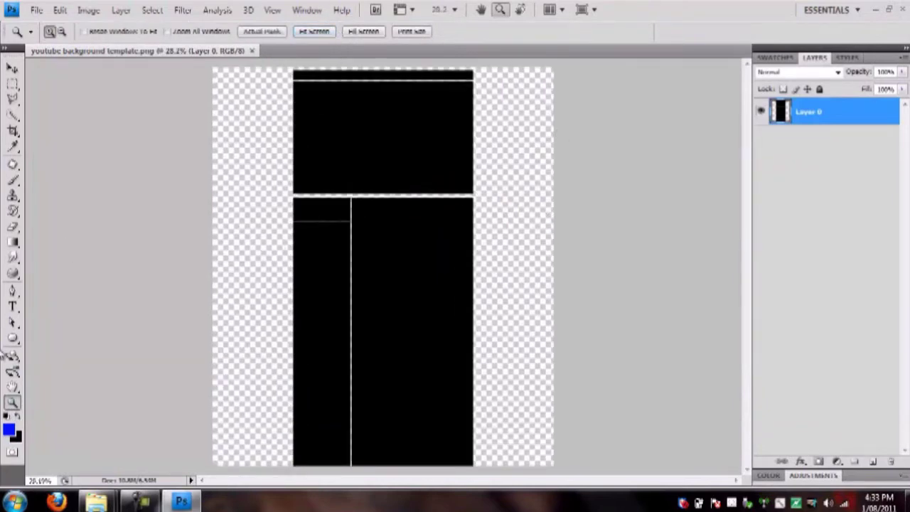
click(13, 84)
drag(17, 86, 119, 93)
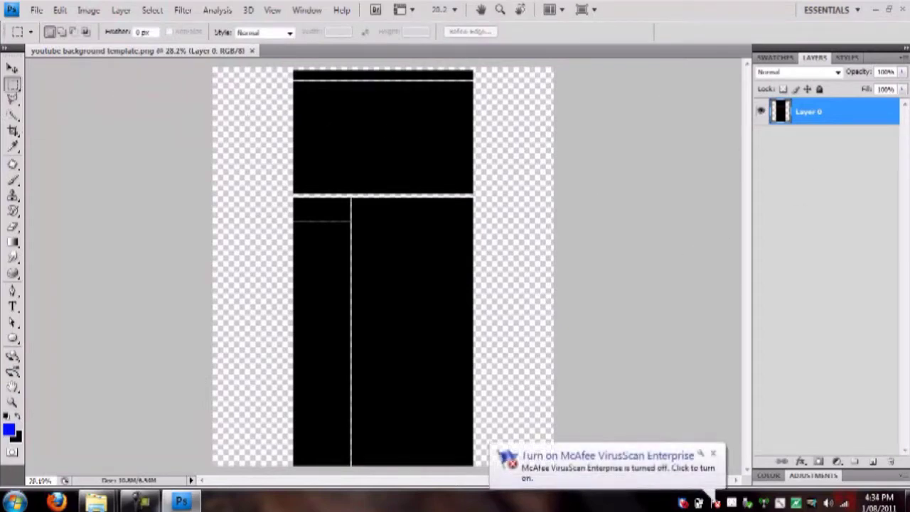
click(712, 453)
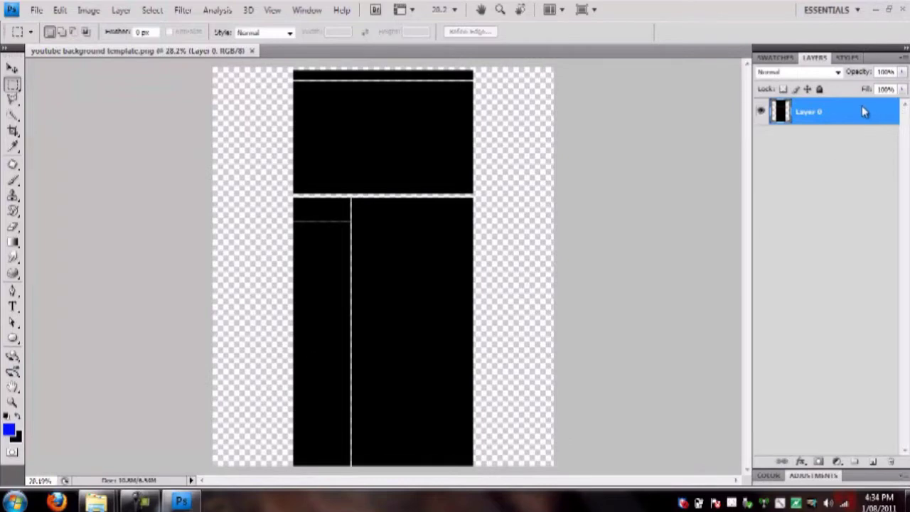
Rename the template layer, Layer 0, as "Modules"
double_click(817, 112)
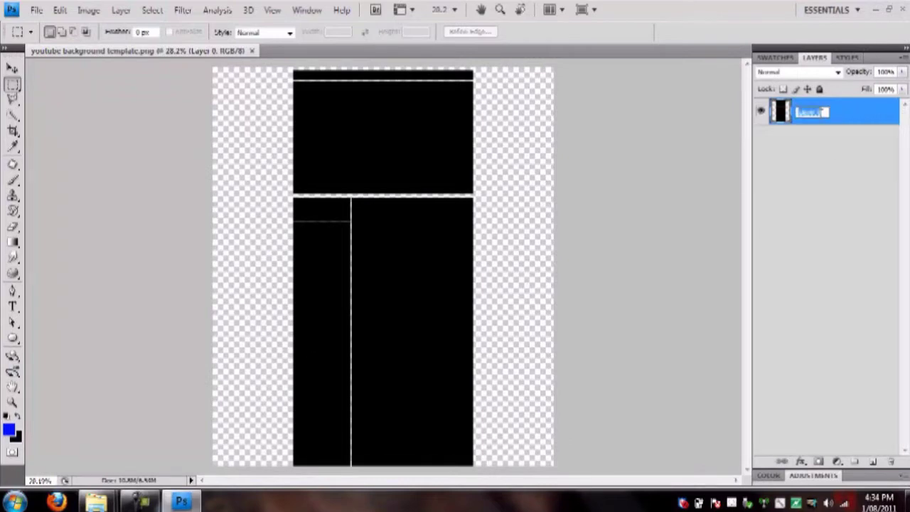
text(Module)
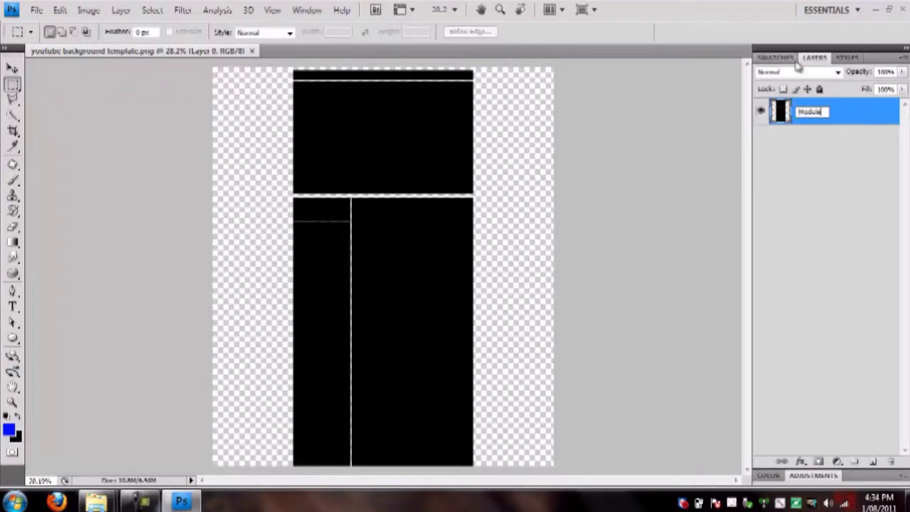
text(s)
key(Return)
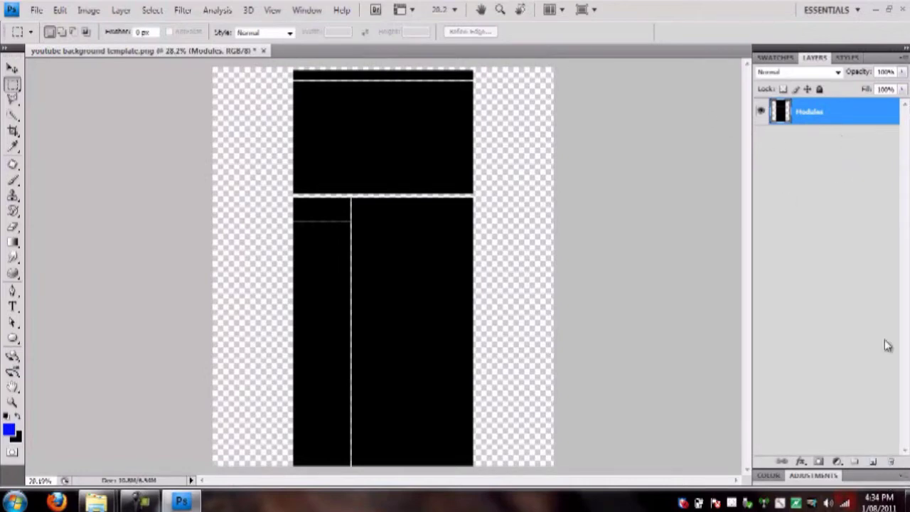
Add a new empty layer above Modules and name it "Gradient Tool"
click(874, 464)
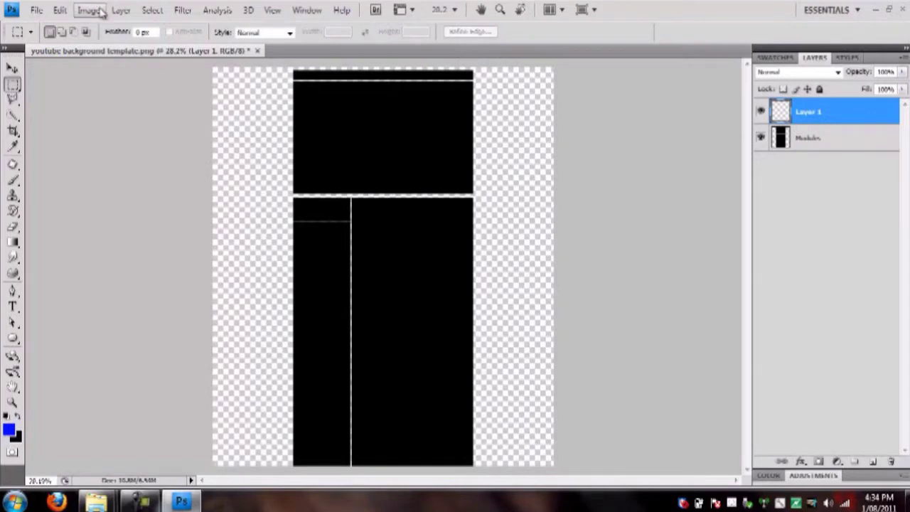
click(121, 9)
mouse_move(128, 27)
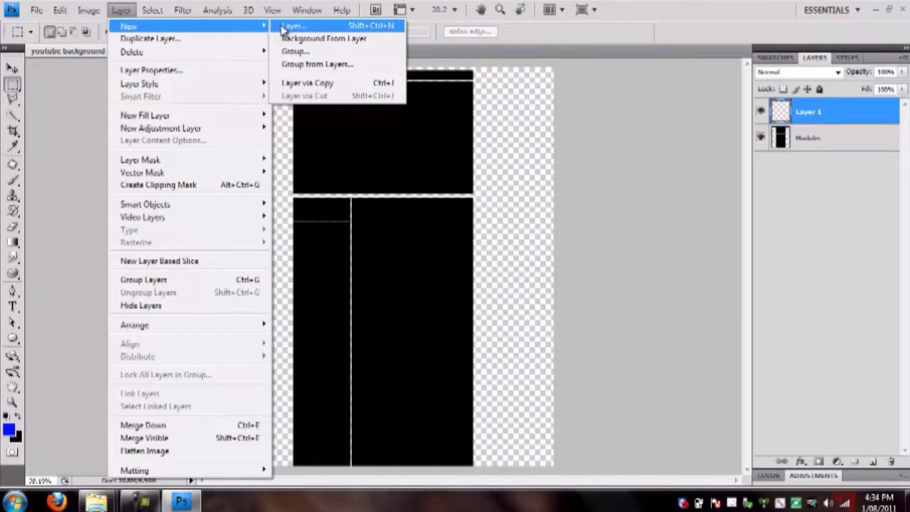
click(858, 122)
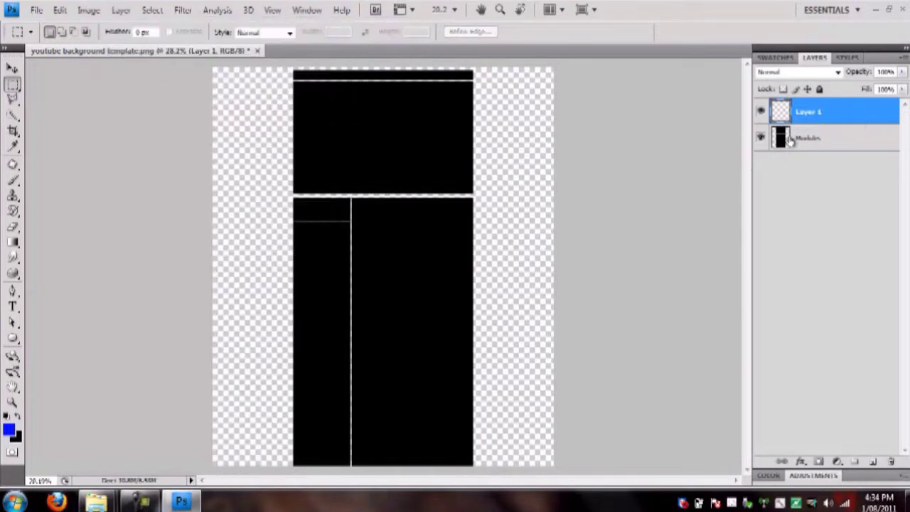
double_click(815, 115)
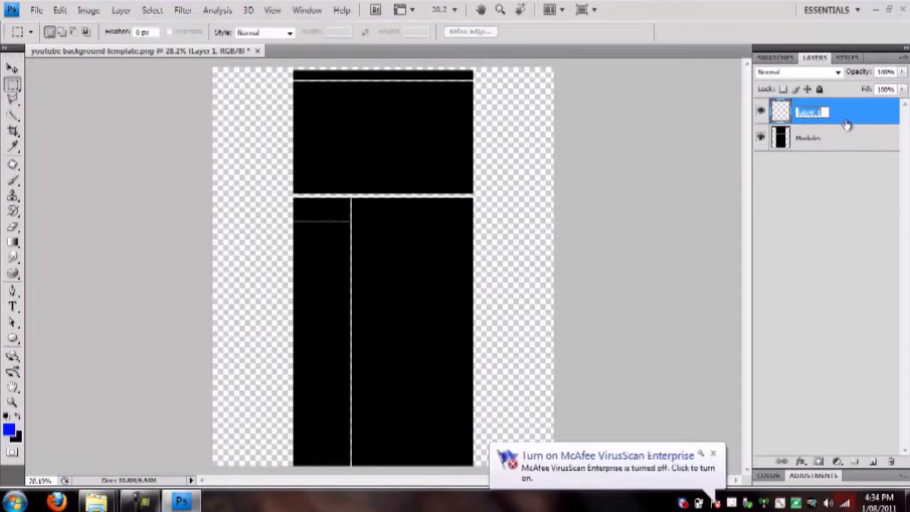
text(Gridient Tool)
key(Return)
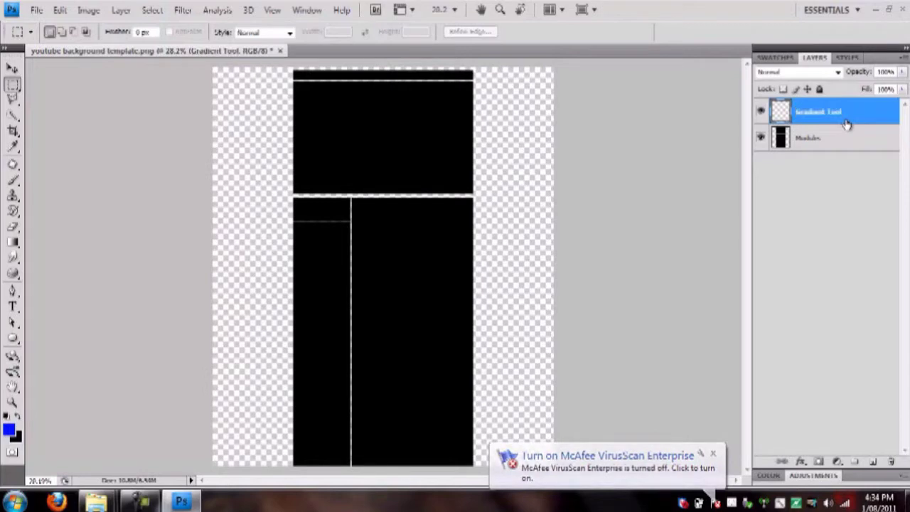
Shorten the new layer's name to "Gradient" and move the layer below Modules
double_click(836, 114)
text(Gradient)
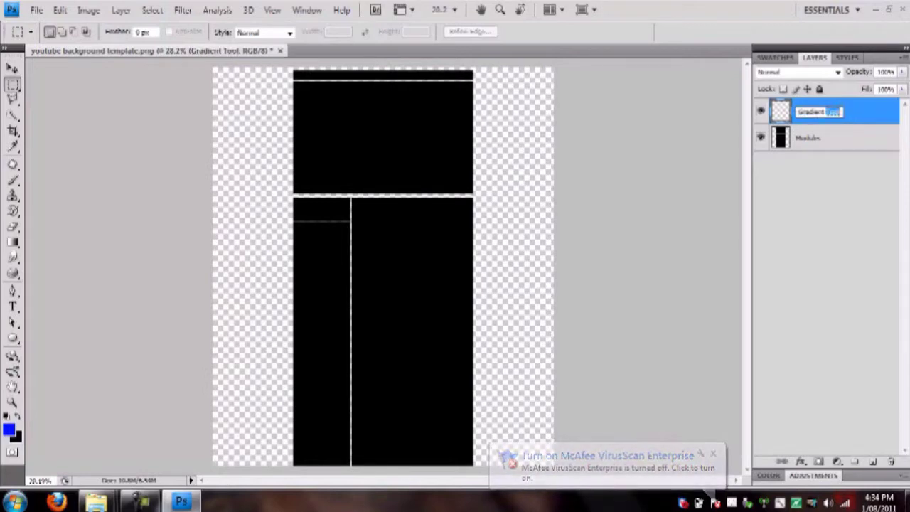
key(Return)
drag(833, 116, 834, 187)
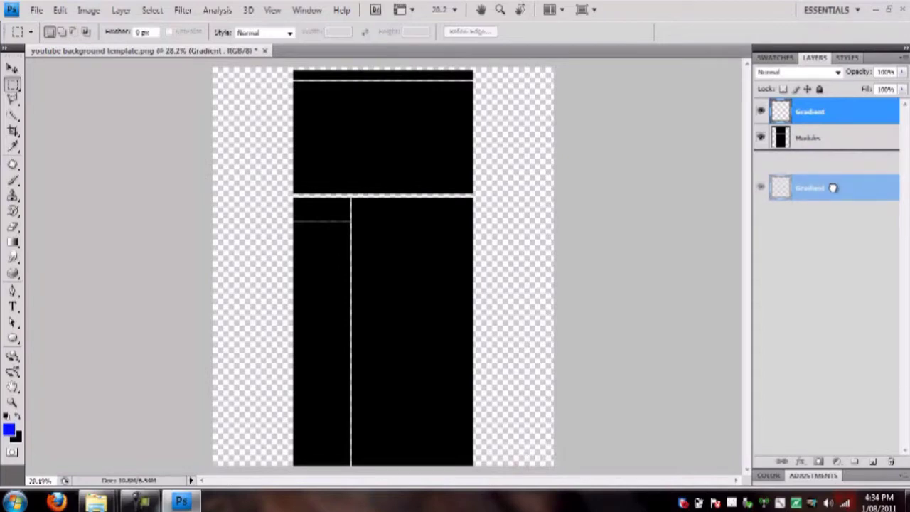
drag(833, 188, 833, 192)
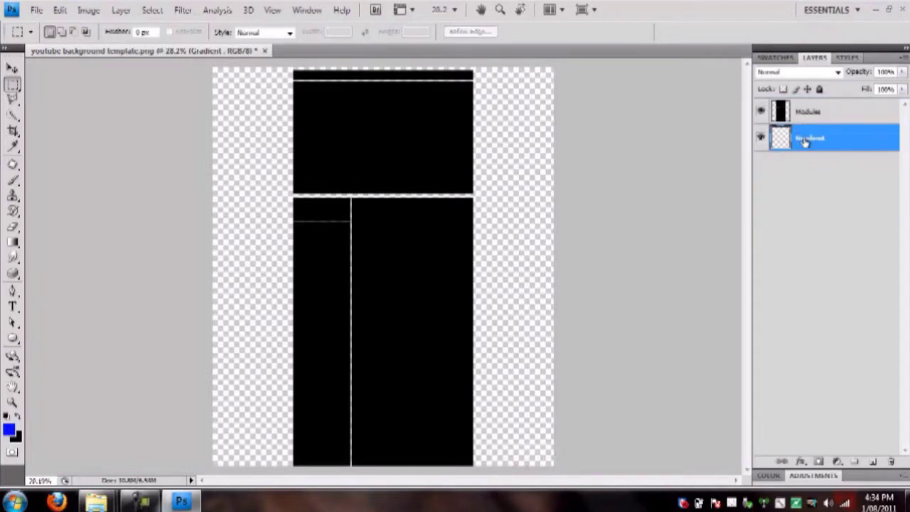
Set the foreground color to the bright blue 0433fc
click(10, 429)
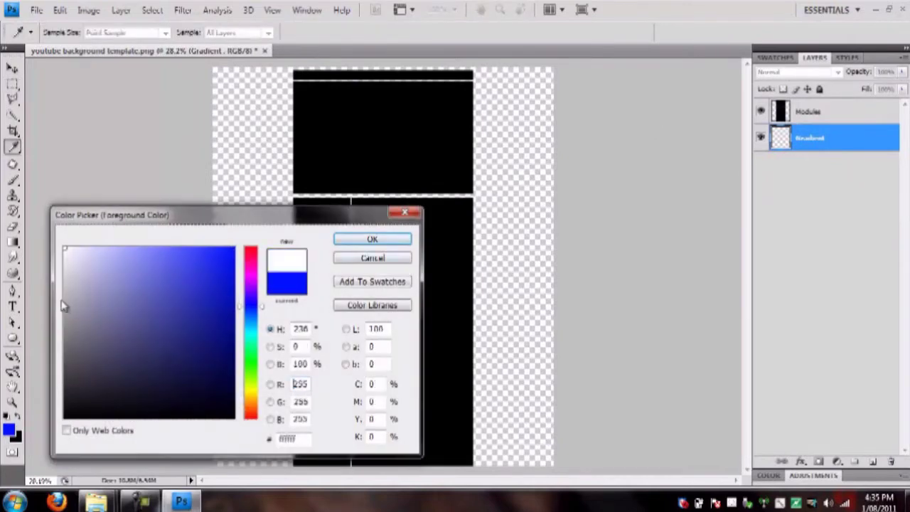
triple_click(291, 439)
text(000000)
drag(215, 402, 256, 313)
drag(226, 281, 234, 250)
click(253, 311)
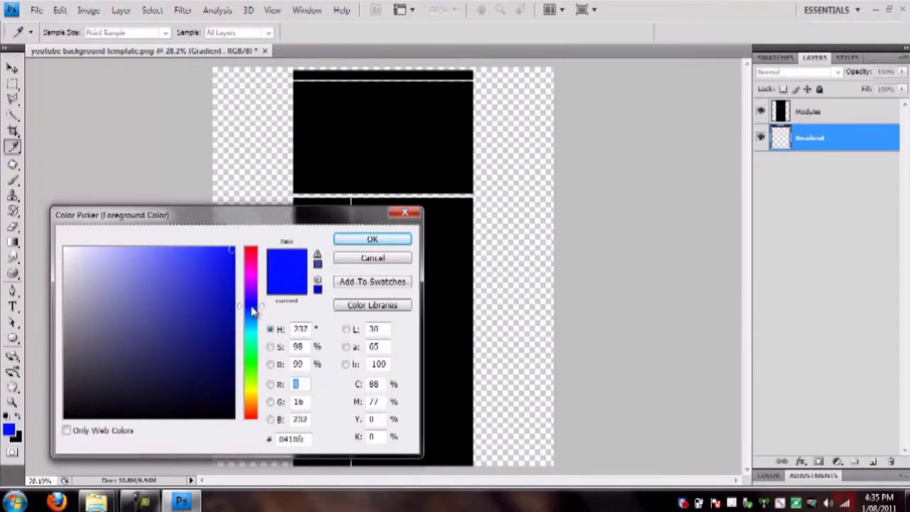
drag(253, 311, 255, 315)
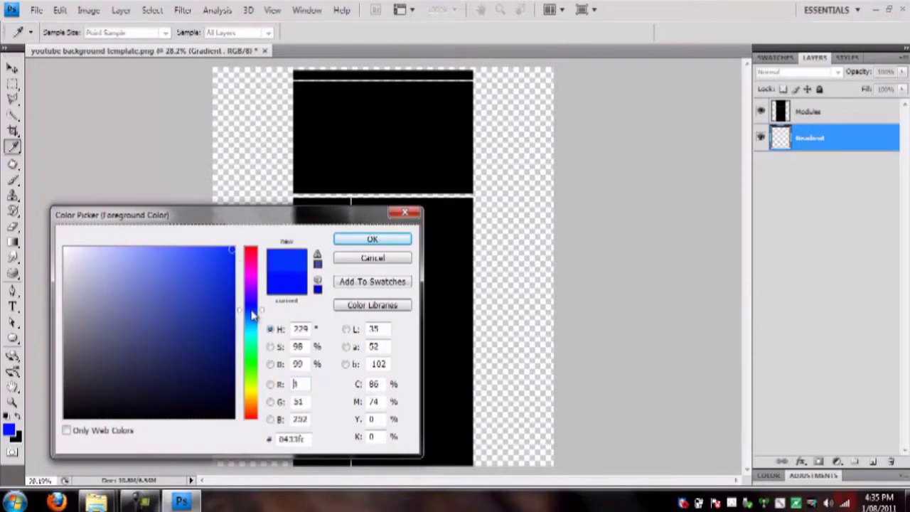
click(366, 239)
Try filling the Gradient layer with the foreground blue using the Paint Bucket, and undo the fill
key(m)
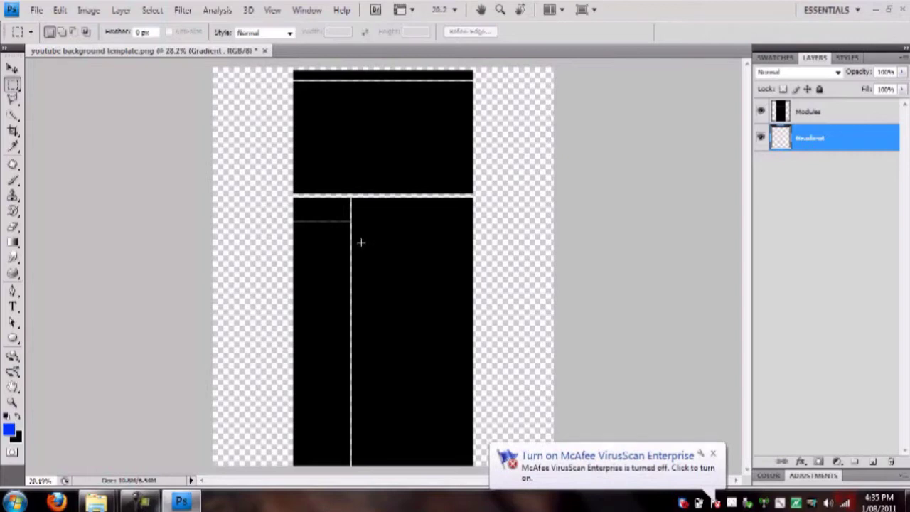
click(15, 244)
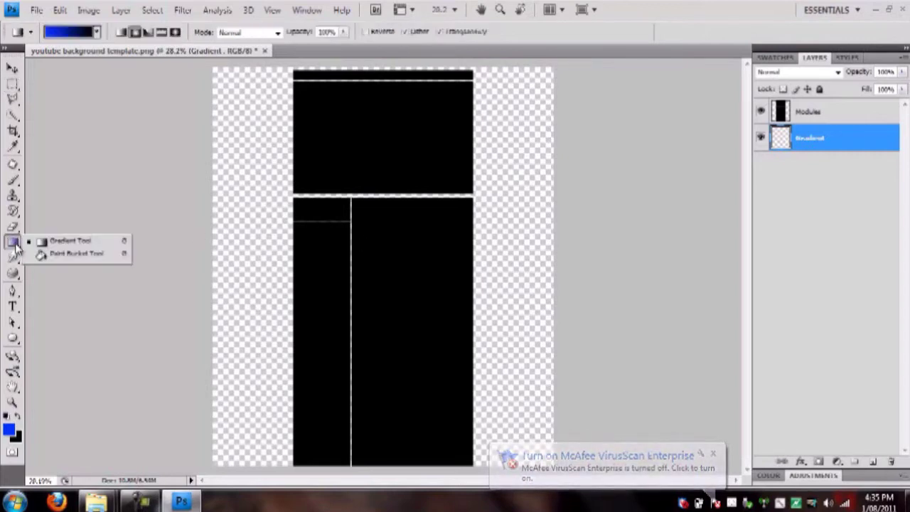
click(16, 244)
click(16, 244)
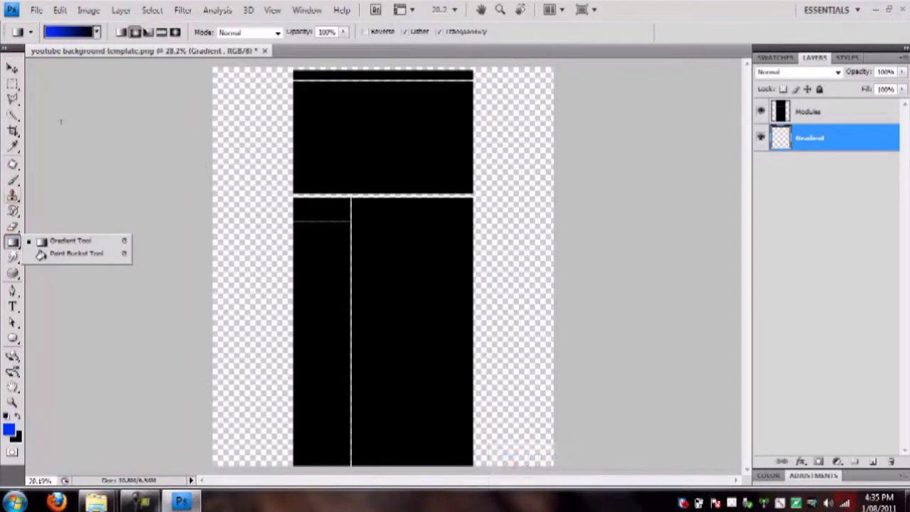
click(60, 253)
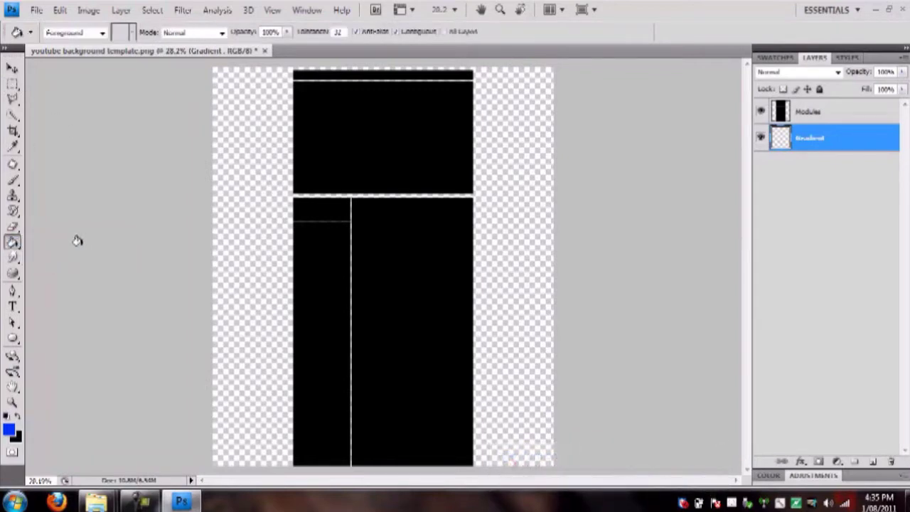
click(266, 229)
key(ctrl+z)
Fill the Gradient layer with a blue-to-black radial gradient running from the canvas centre to well beyond its right edge
click(13, 243)
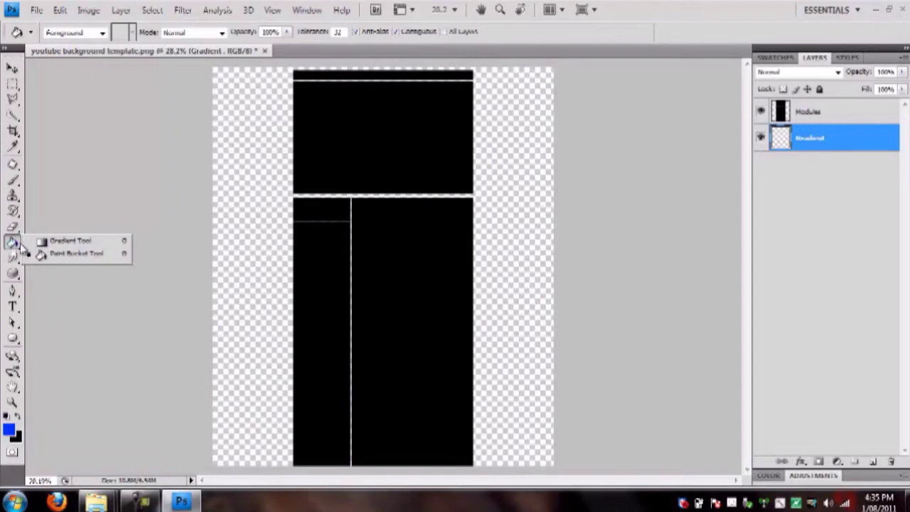
click(47, 242)
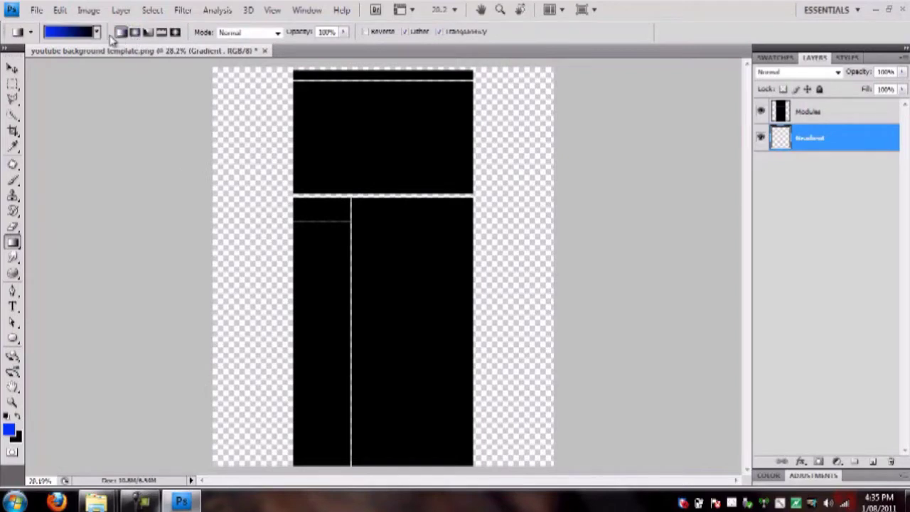
click(135, 33)
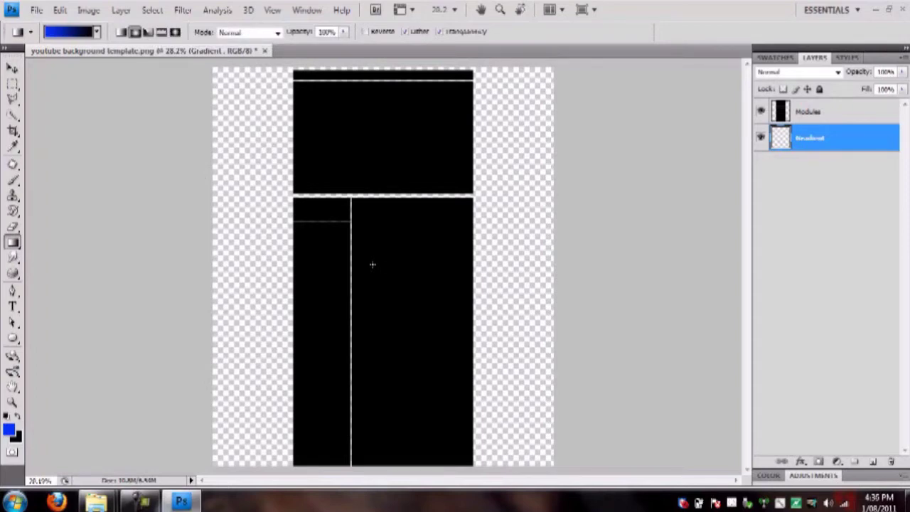
drag(376, 253, 562, 252)
drag(627, 246, 624, 250)
drag(597, 253, 597, 253)
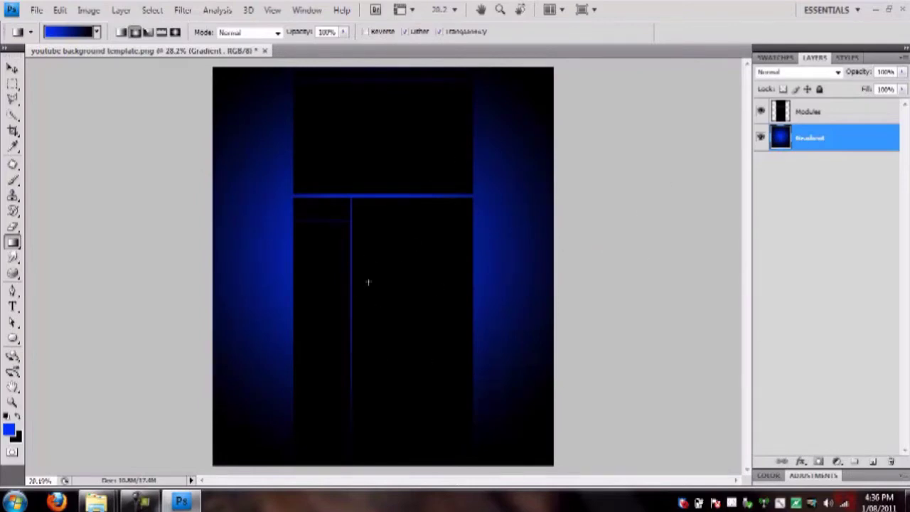
drag(372, 252, 552, 261)
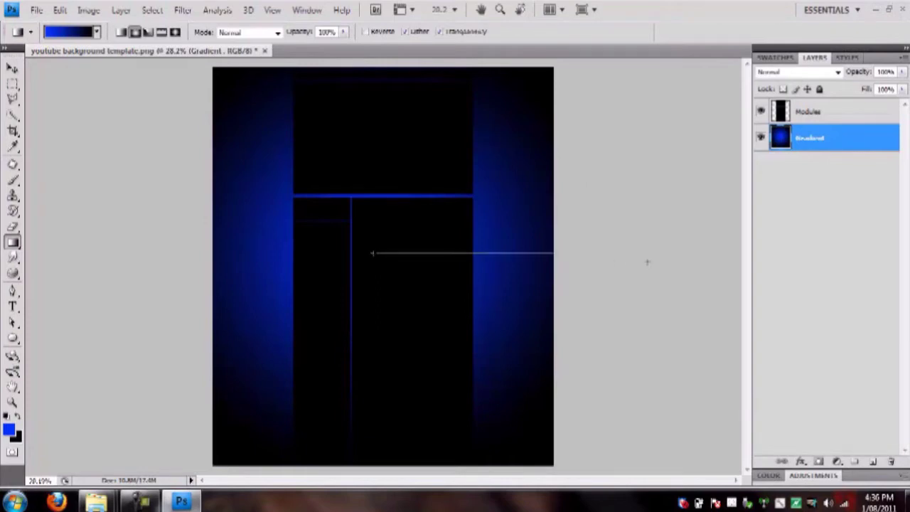
drag(648, 261, 646, 261)
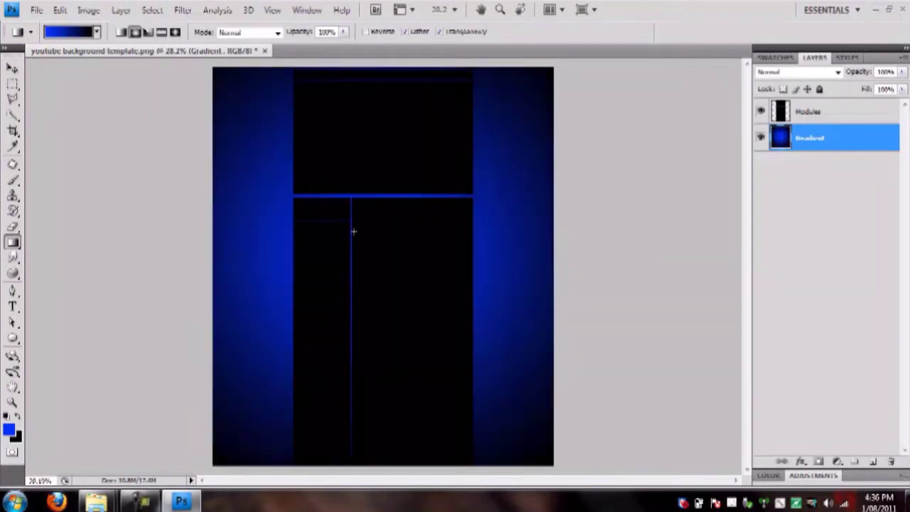
Redraw the blue-to-black radial gradient on the Gradient layer from near the canvas centre to beyond its right edge
drag(367, 249, 596, 256)
drag(366, 266, 616, 260)
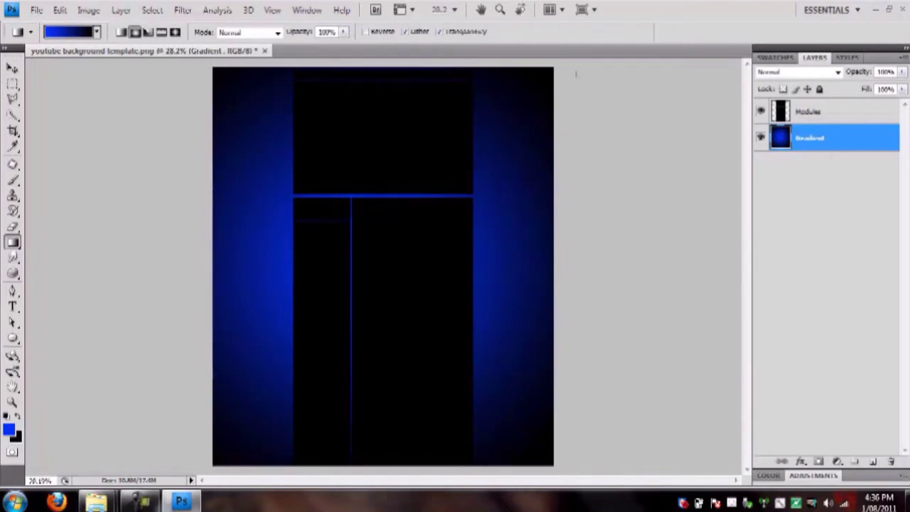
Add a new layer named "Texture" between the Modules and Gradient layers
click(872, 464)
double_click(810, 138)
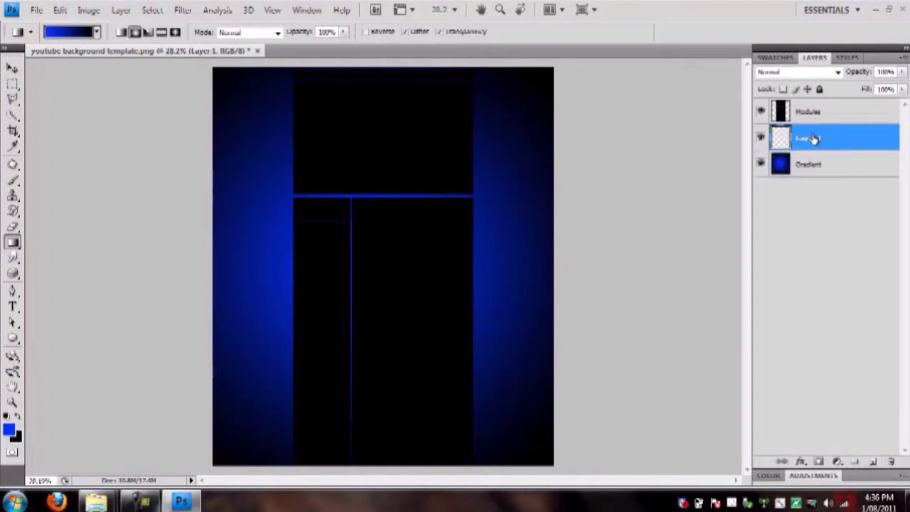
text(Texture)
key(Return)
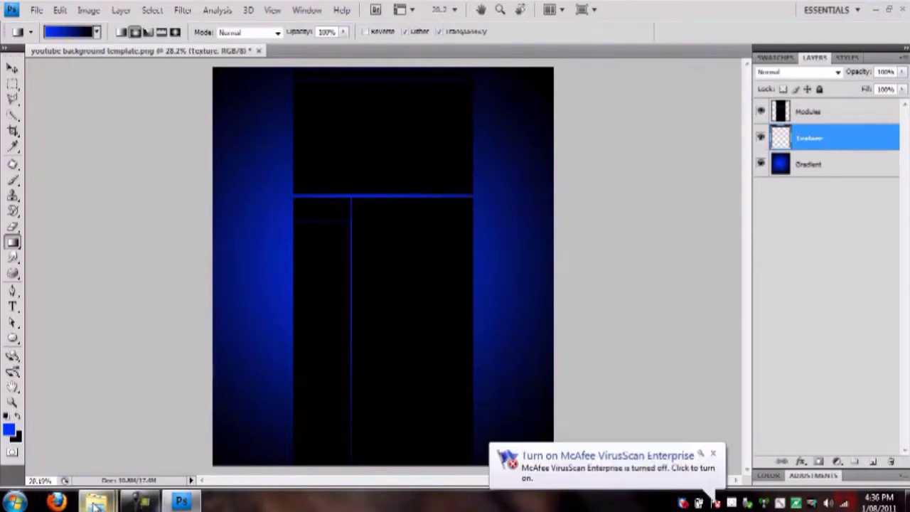
click(712, 454)
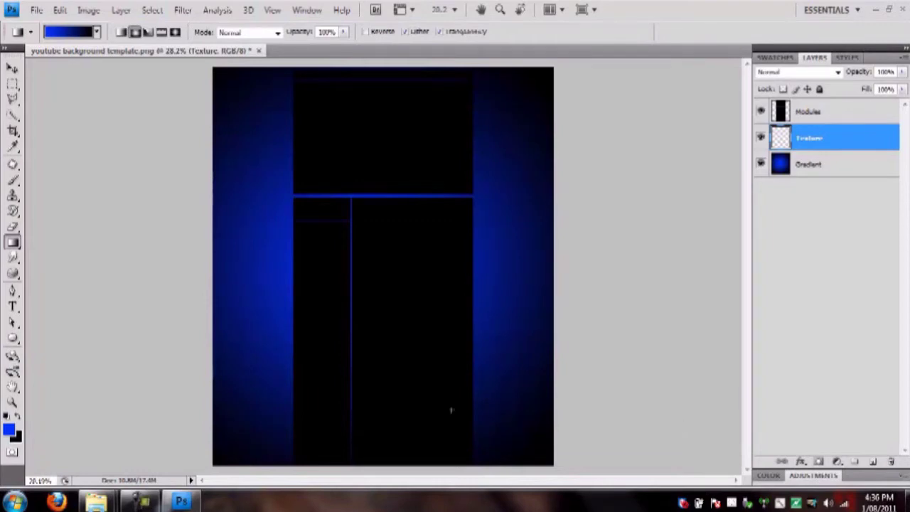
Switch to the Textures folder in Windows Explorer and enlarge its window to show more thumbnails
mouse_move(96, 501)
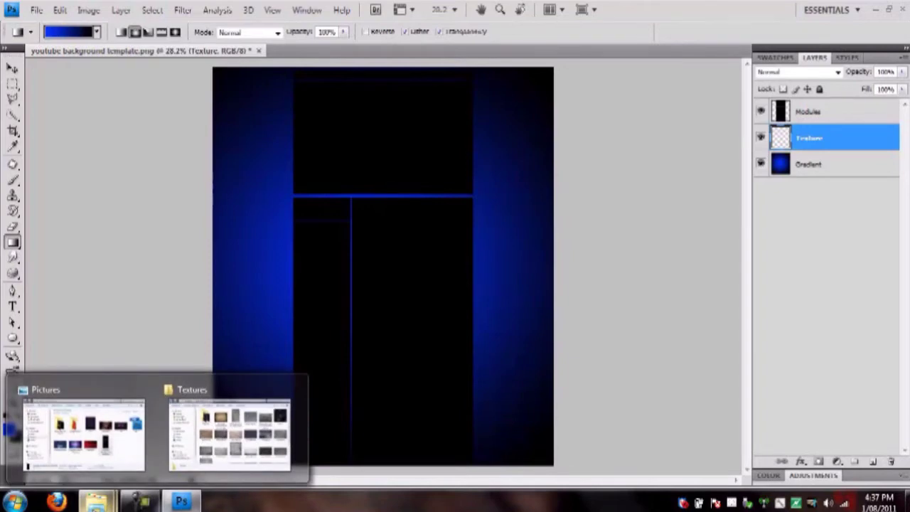
click(229, 430)
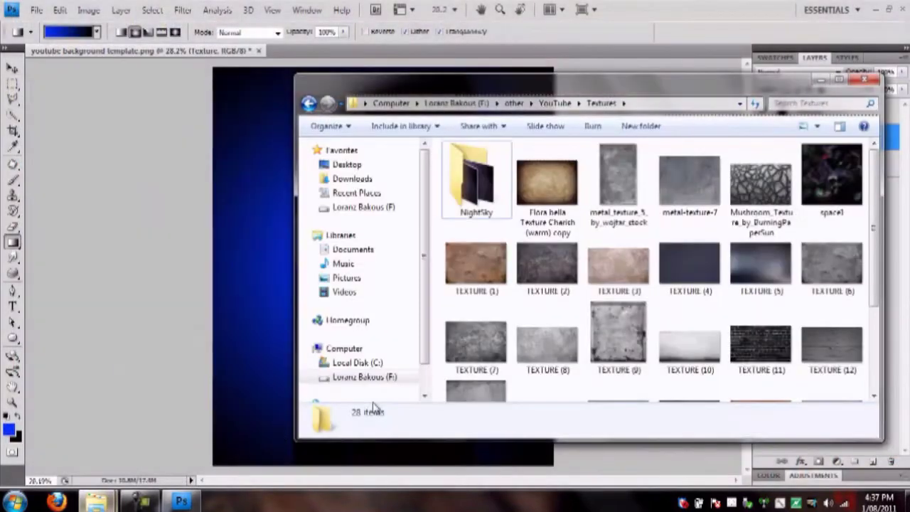
drag(580, 73, 576, 42)
drag(296, 124, 192, 123)
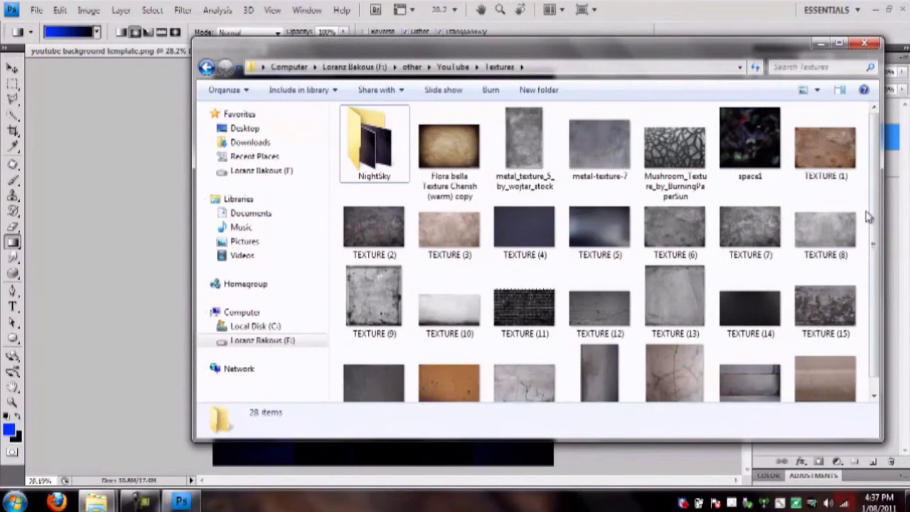
Look through the image thumbnails in the Textures folder for textures that suit the background
scroll(882, 197, down, 1)
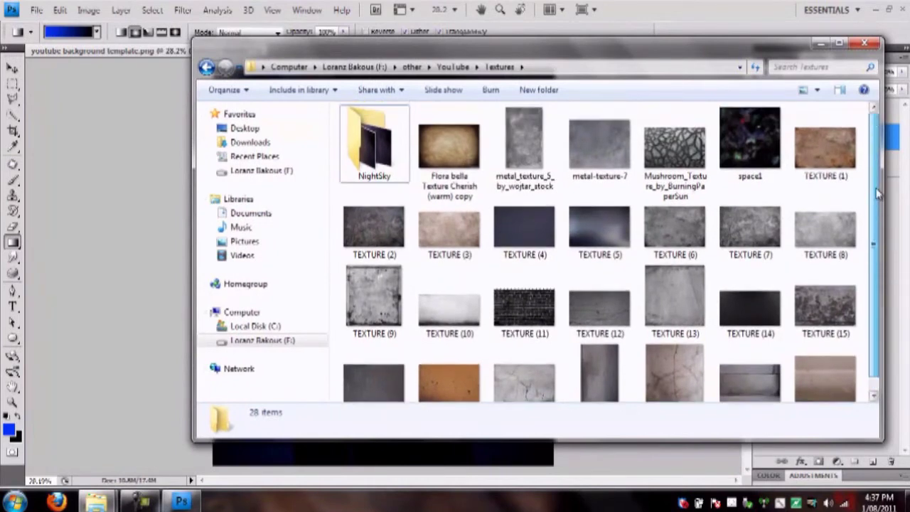
scroll(883, 216, up, 1)
click(497, 220)
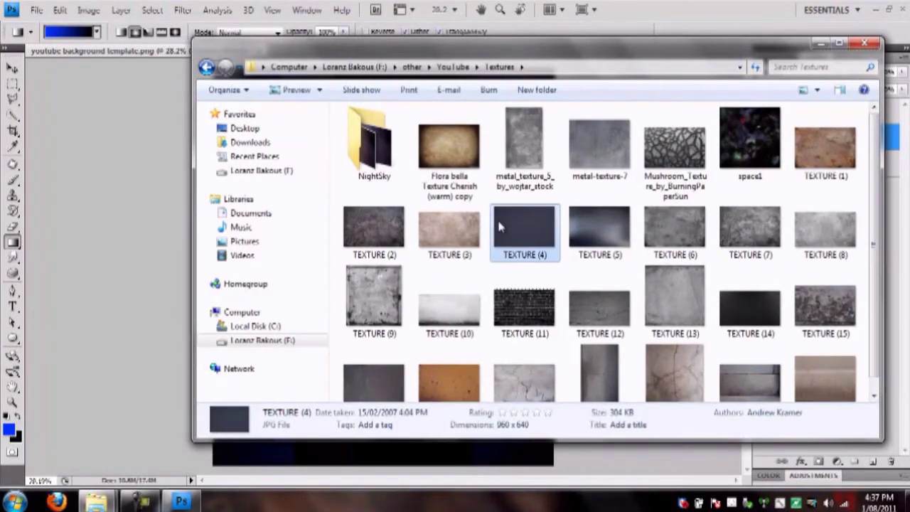
key(Left)
key(Left)
key(Right)
key(Right)
key(Up)
key(Left)
key(Right)
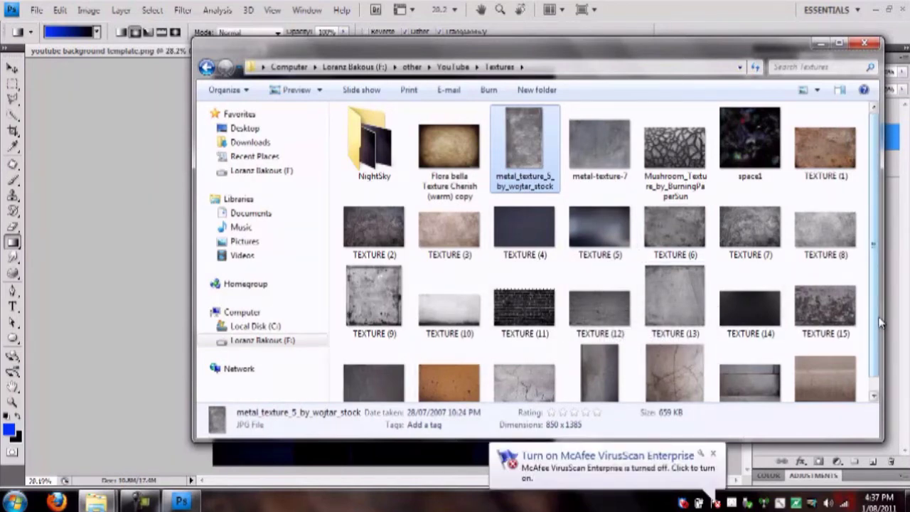
scroll(881, 325, down, 1)
scroll(869, 292, up, 1)
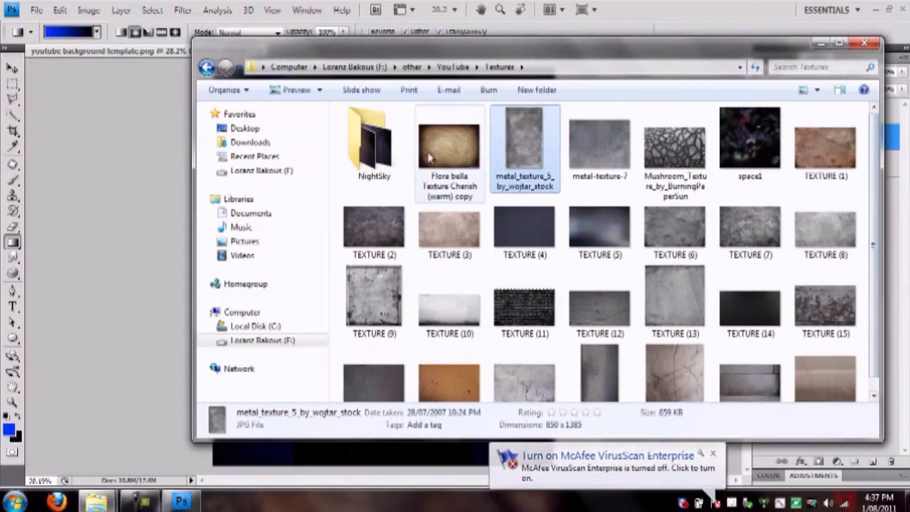
Open the images "Flora bella Texture Cherish (warm) copy" and "space1" from the Textures folder as separate Photoshop documents
click(462, 160)
drag(426, 156, 118, 193)
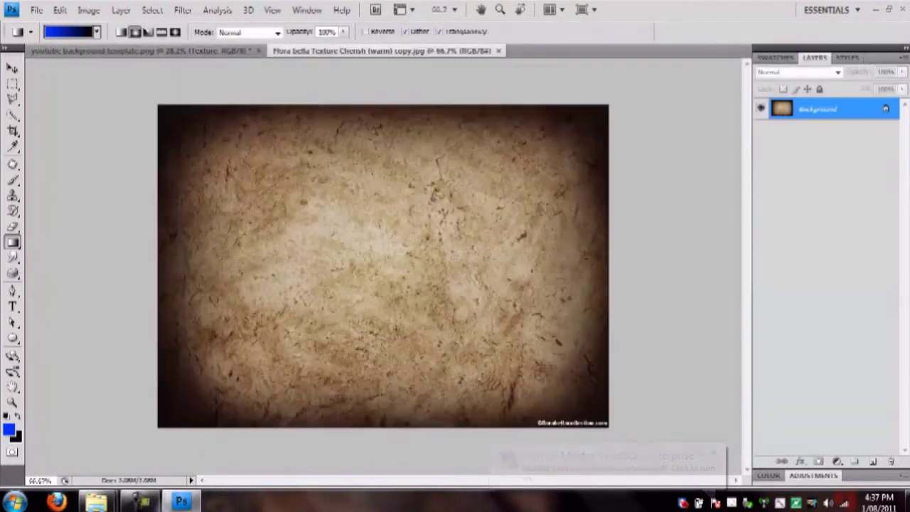
mouse_move(97, 501)
click(256, 463)
drag(754, 119, 103, 260)
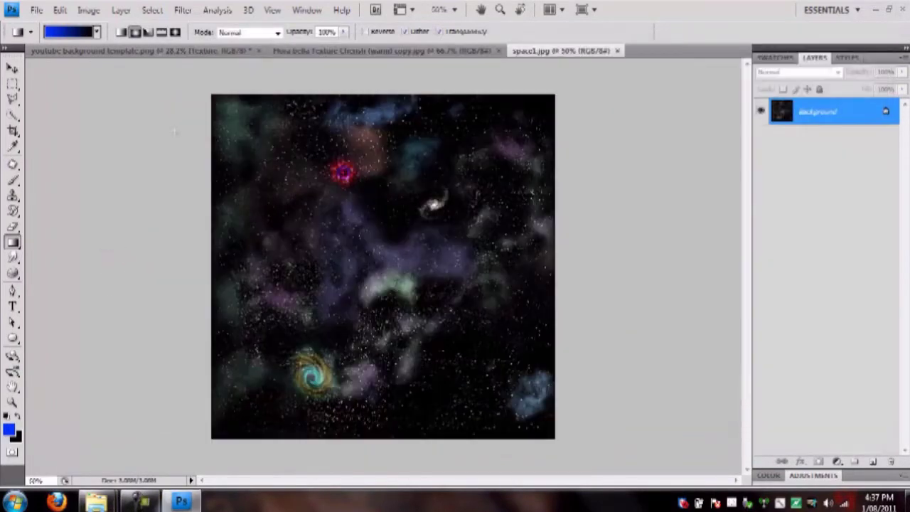
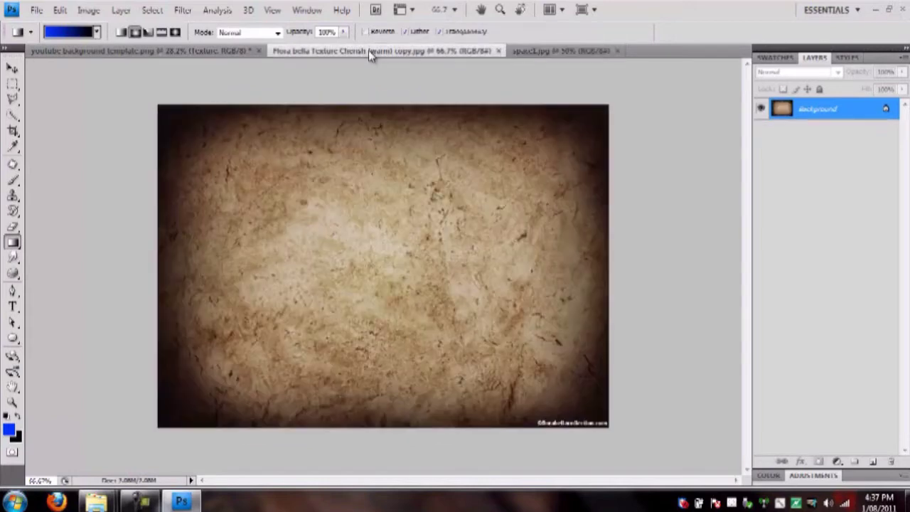
Copy the whole space1 image and paste it onto the Texture layer of the YouTube background template
click(142, 50)
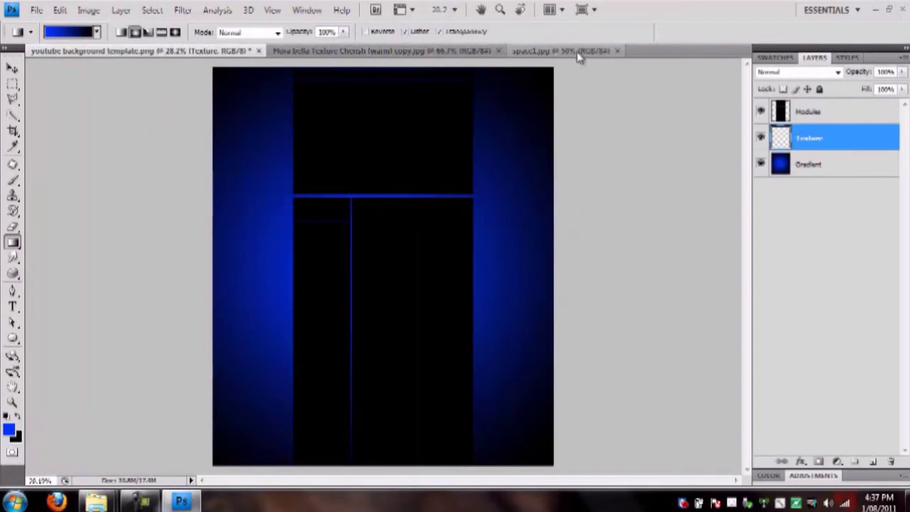
click(578, 53)
drag(13, 84, 87, 82)
key(ctrl+a)
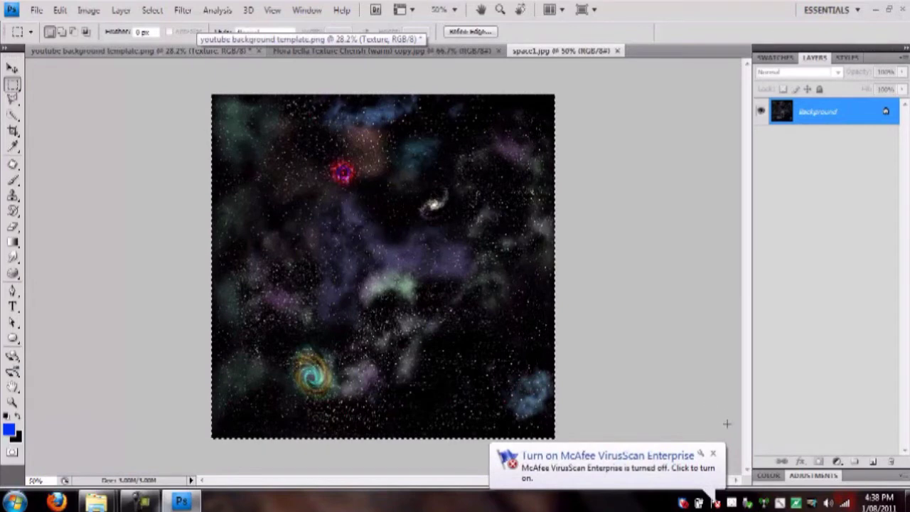
click(713, 453)
click(594, 368)
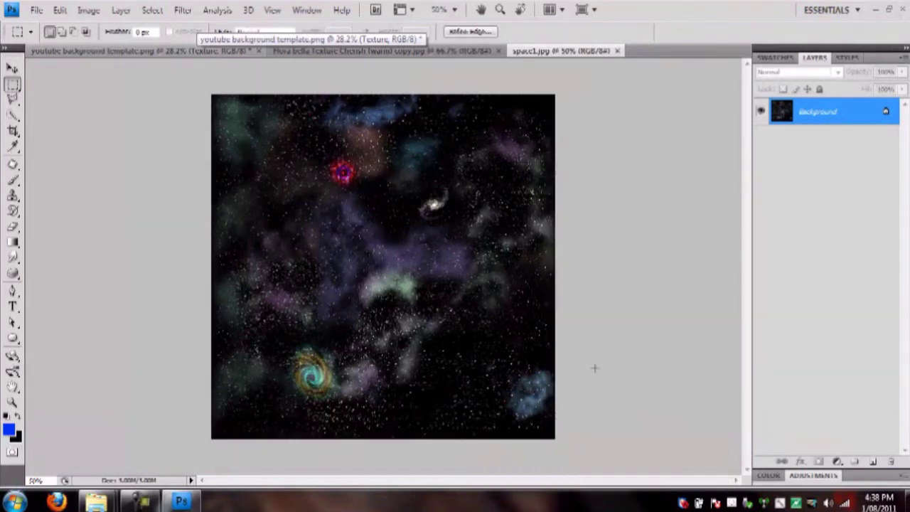
click(171, 52)
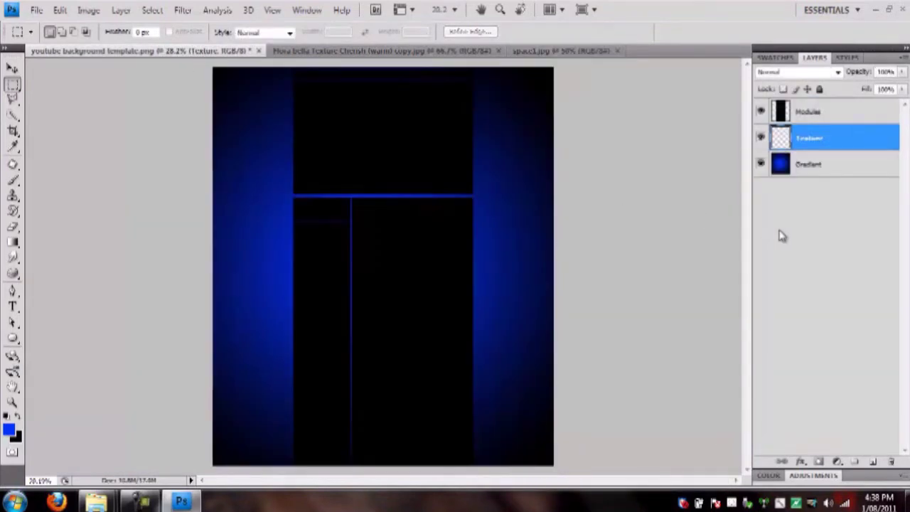
key(ctrl+v)
Stretch the pasted space image to cover the entire template canvas and apply the transformation
click(12, 69)
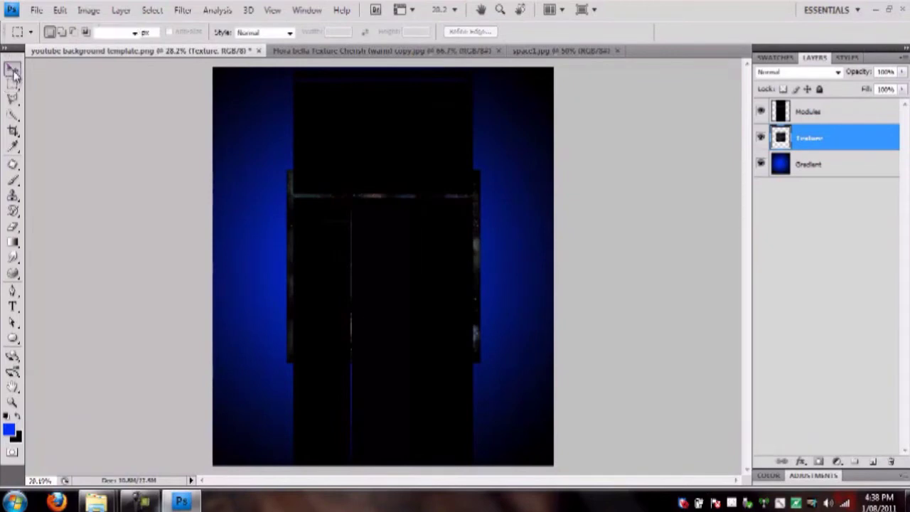
drag(285, 163, 208, 63)
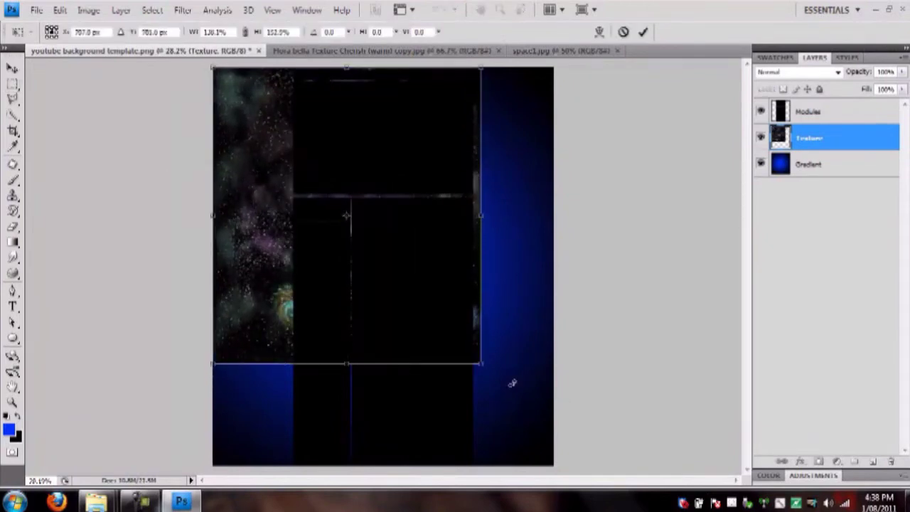
drag(482, 366, 557, 470)
click(13, 84)
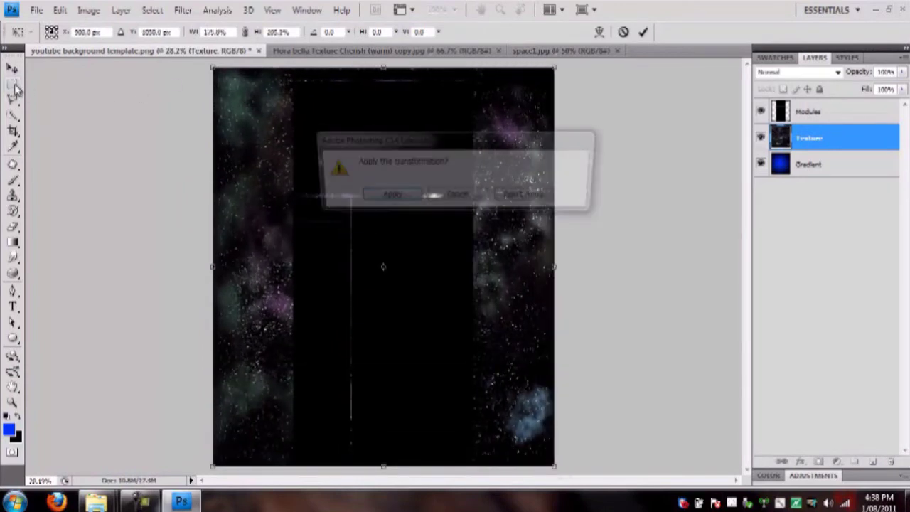
click(378, 197)
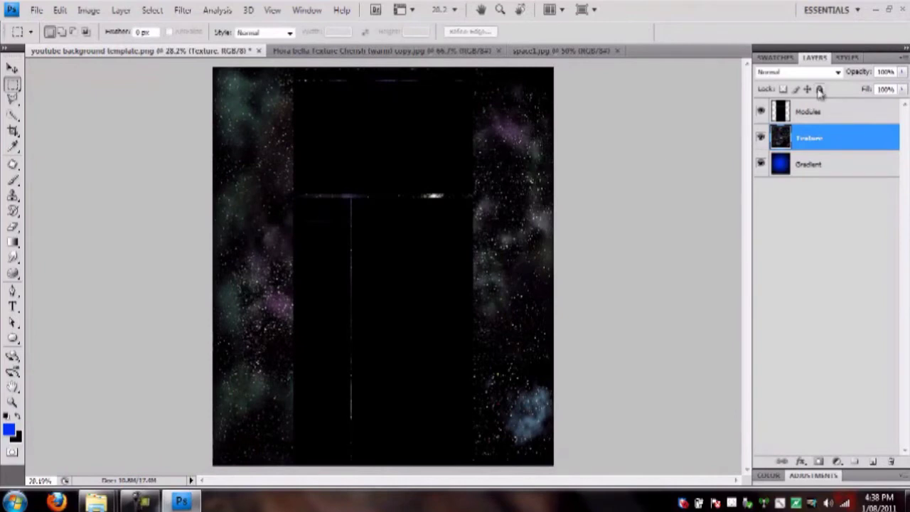
Set the Texture layer's blend mode to Overlay in its blending options
click(817, 74)
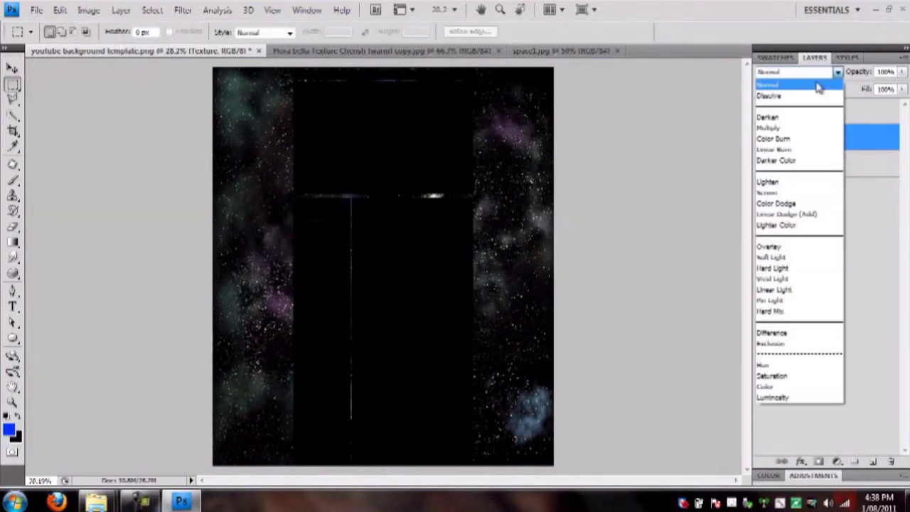
click(784, 75)
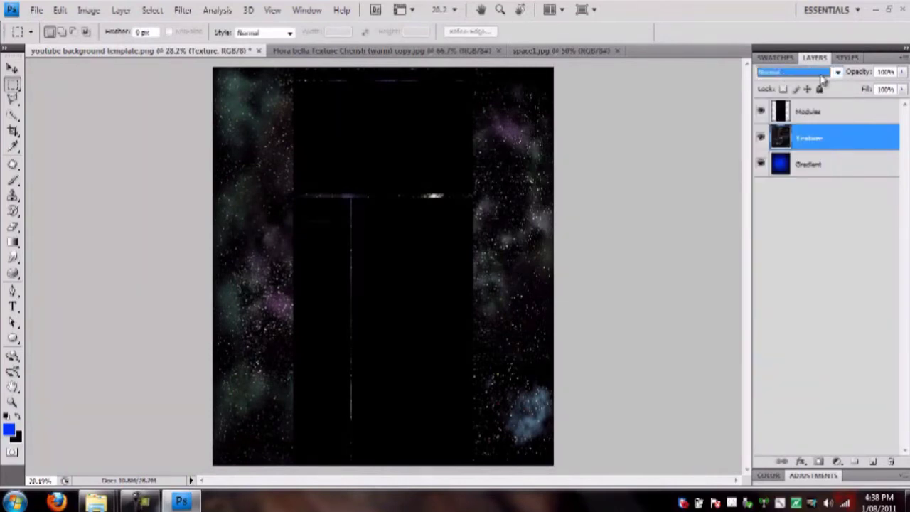
double_click(838, 140)
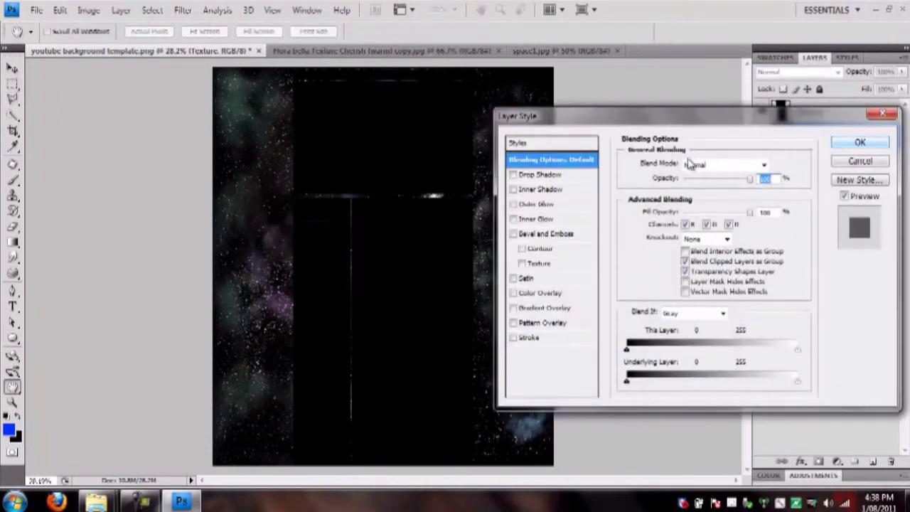
click(719, 167)
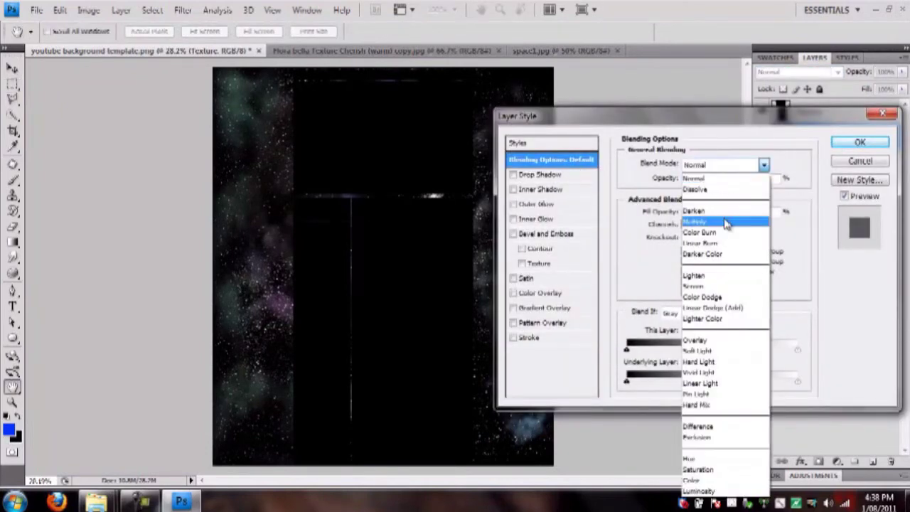
click(722, 342)
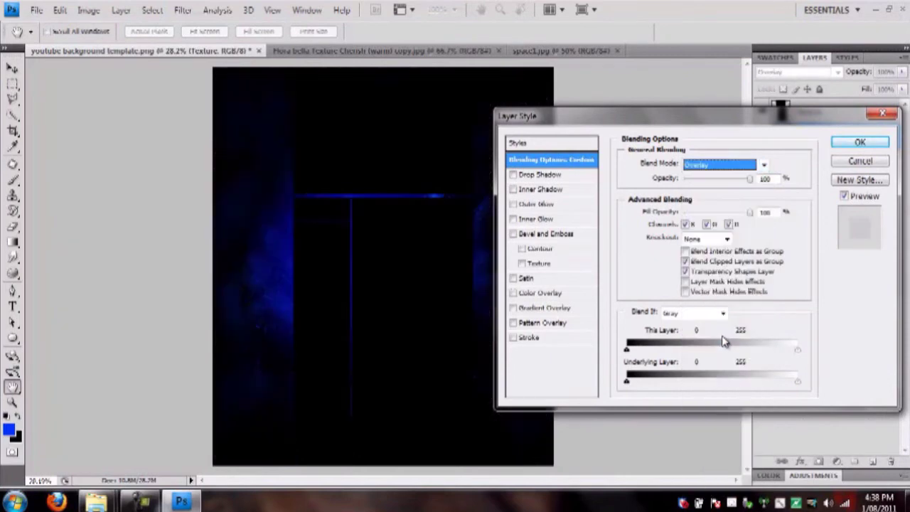
Reduce the Texture layer's opacity to 69% and apply the layer style
drag(638, 125, 704, 103)
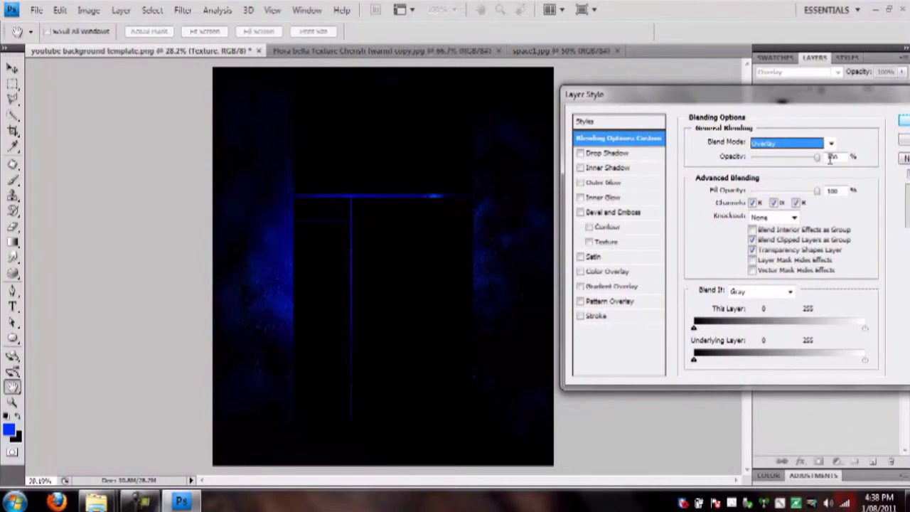
drag(816, 159, 800, 171)
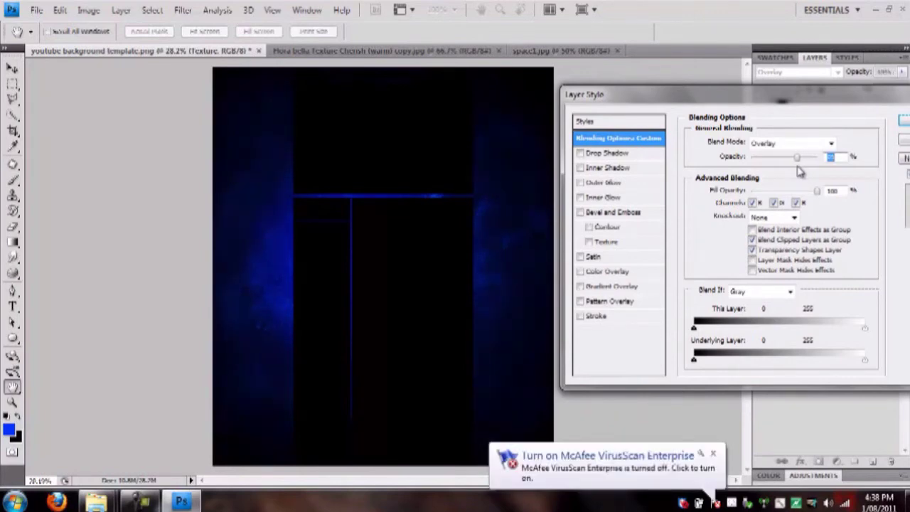
drag(886, 102, 790, 125)
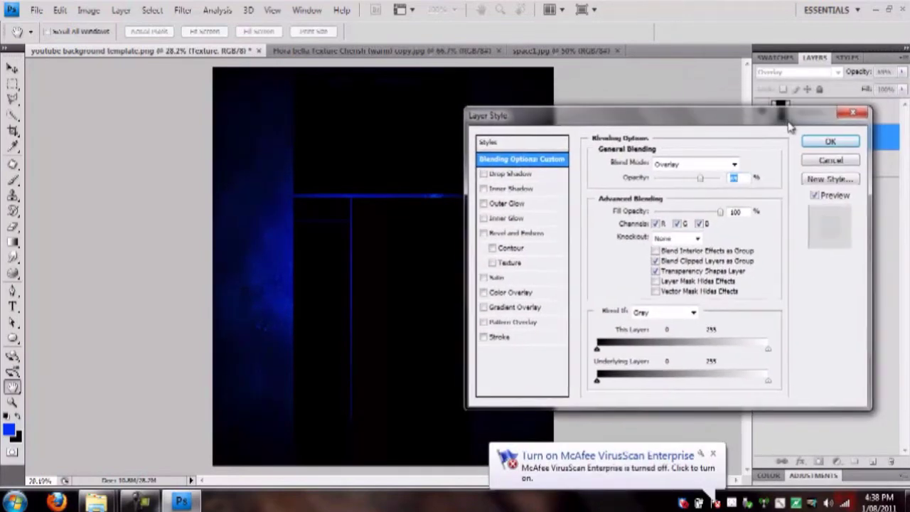
click(831, 142)
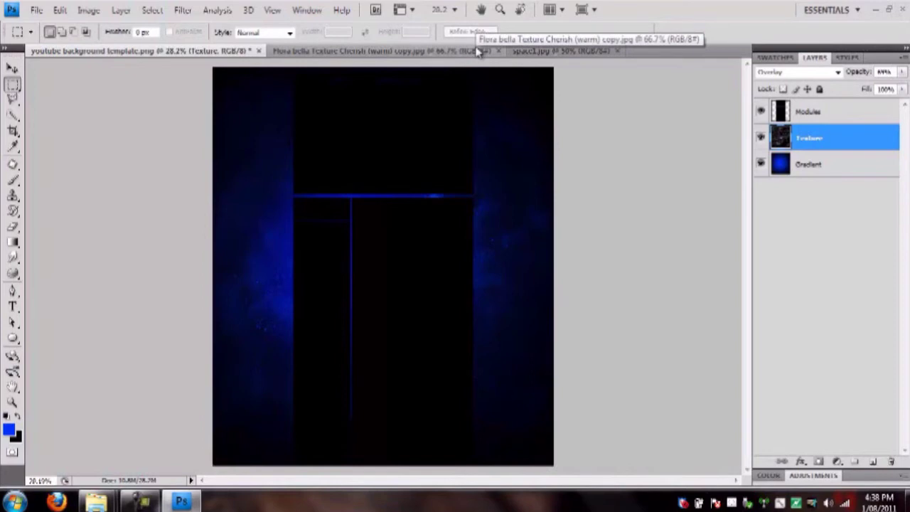
Close the space1 image document
click(569, 52)
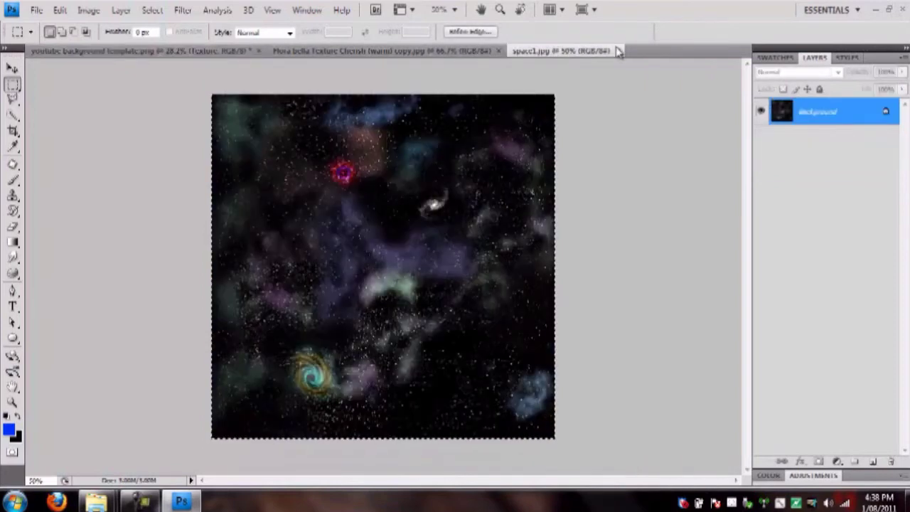
click(616, 51)
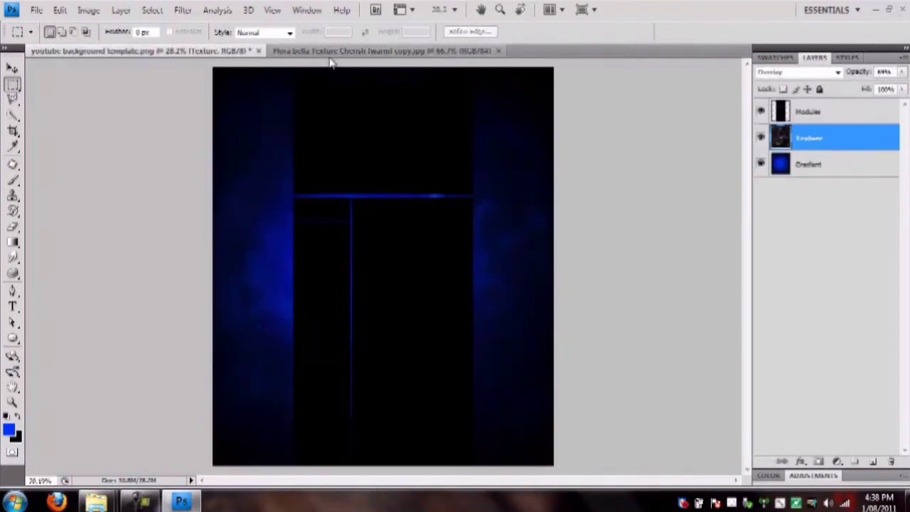
Create a new layer above the Texture layer and name it Texture2
click(871, 463)
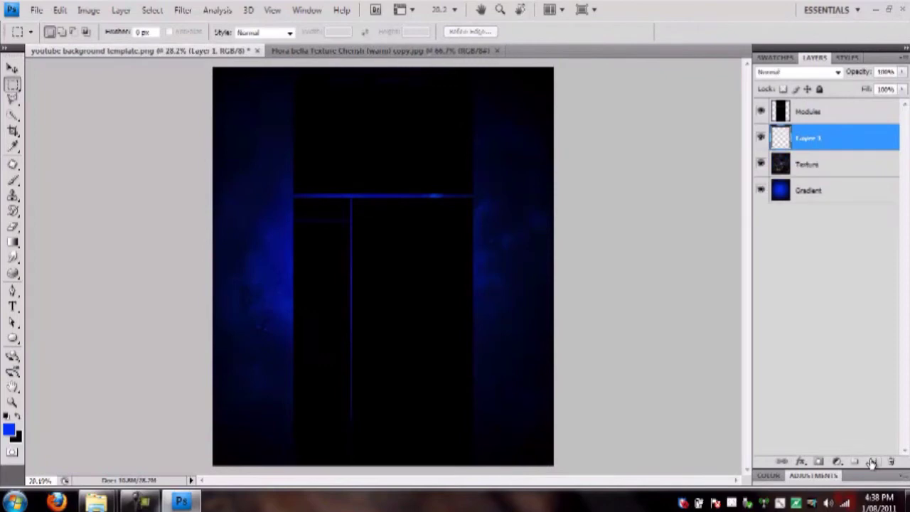
double_click(809, 139)
text(L)
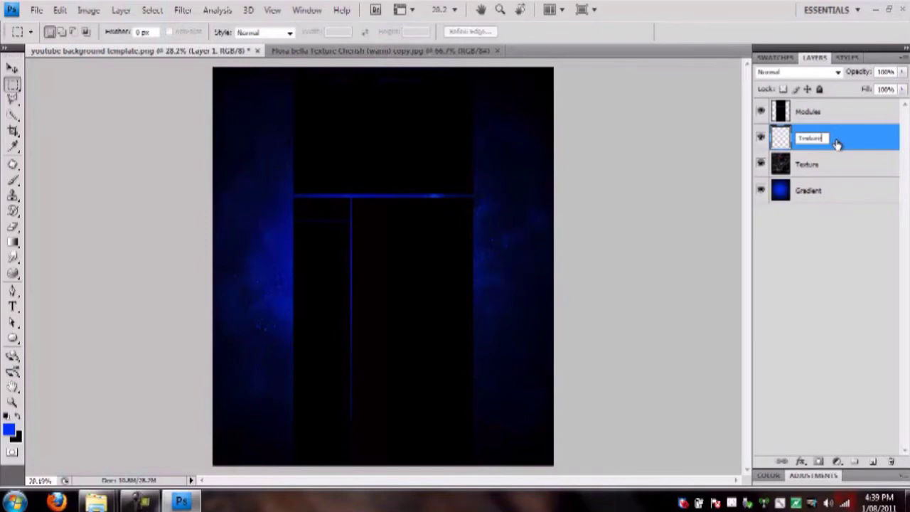
text(exture2)
key(Return)
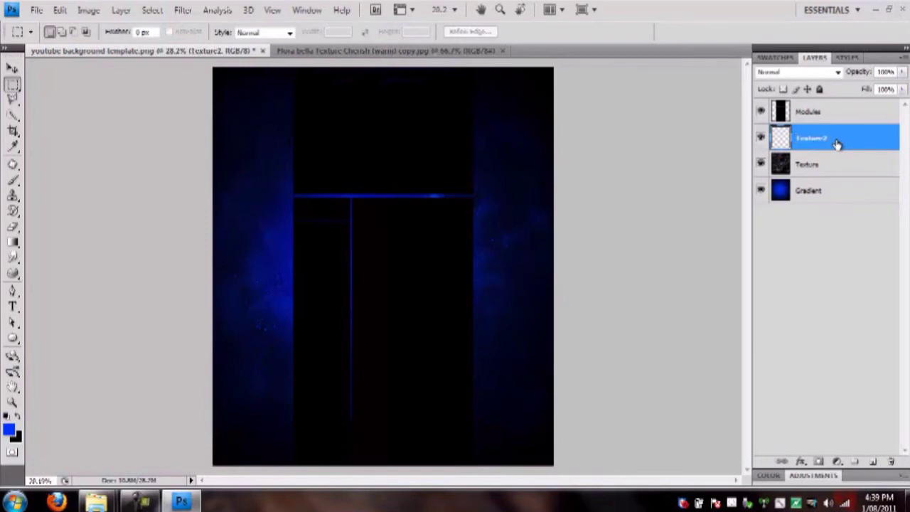
Paste the Flora bella texture image into the Texture2 layer of the YouTube background template
click(367, 53)
drag(149, 100, 694, 416)
click(146, 51)
key(ctrl+v)
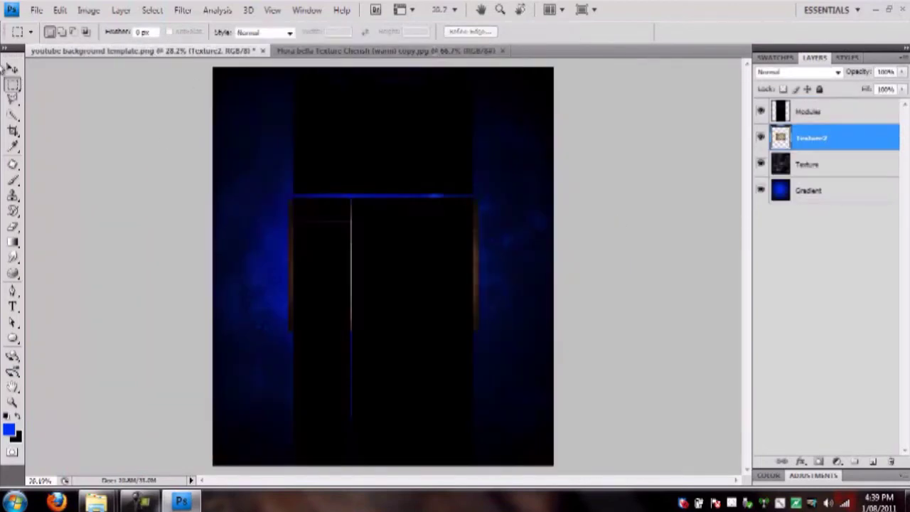
Stretch the pasted texture to cover the entire template canvas and apply the transformation
click(13, 69)
drag(289, 202, 211, 64)
drag(480, 331, 557, 470)
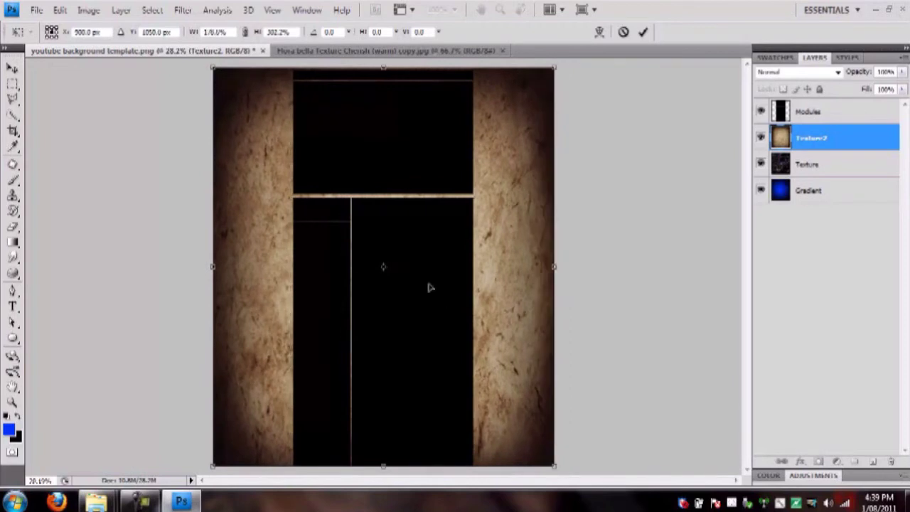
click(14, 83)
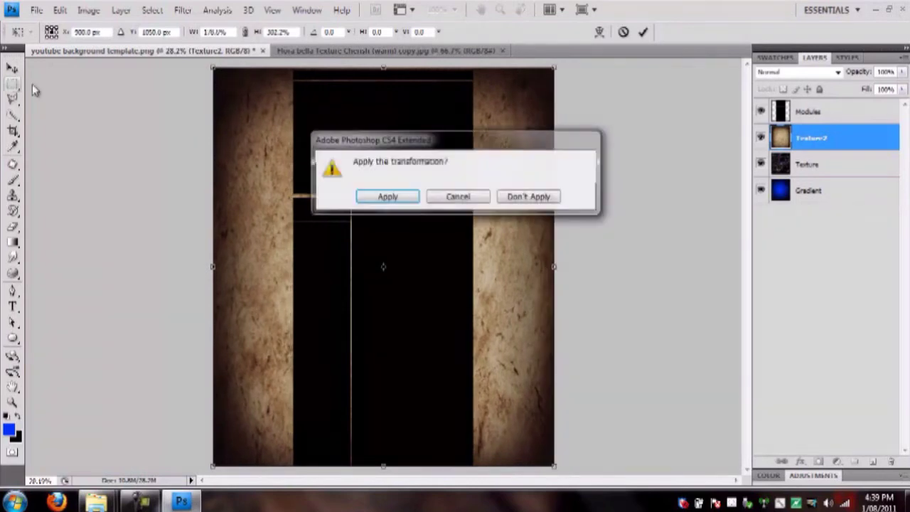
click(377, 194)
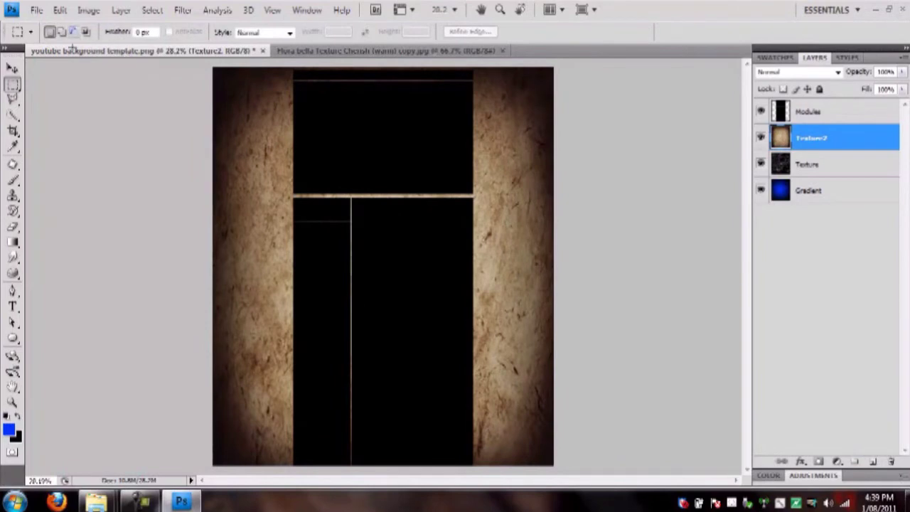
Set the Texture2 layer's blend mode to Overlay and lower its opacity to roughly half
click(807, 73)
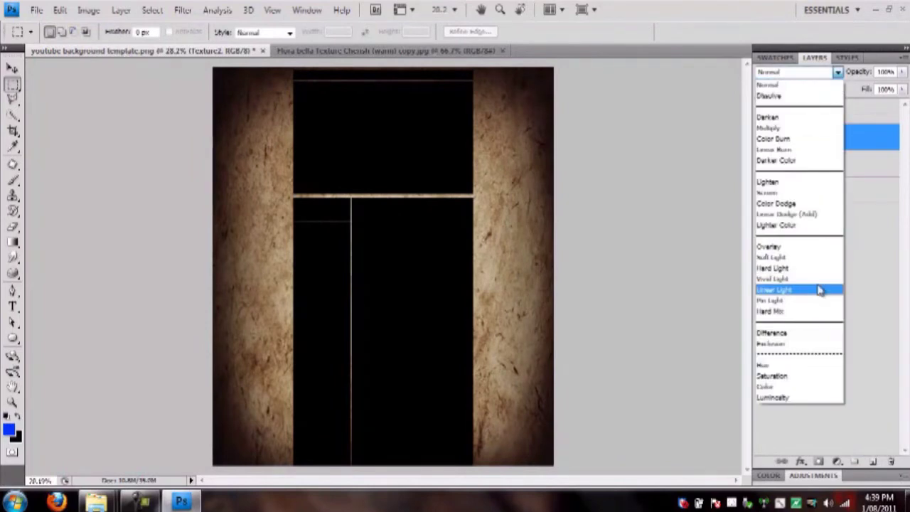
click(788, 246)
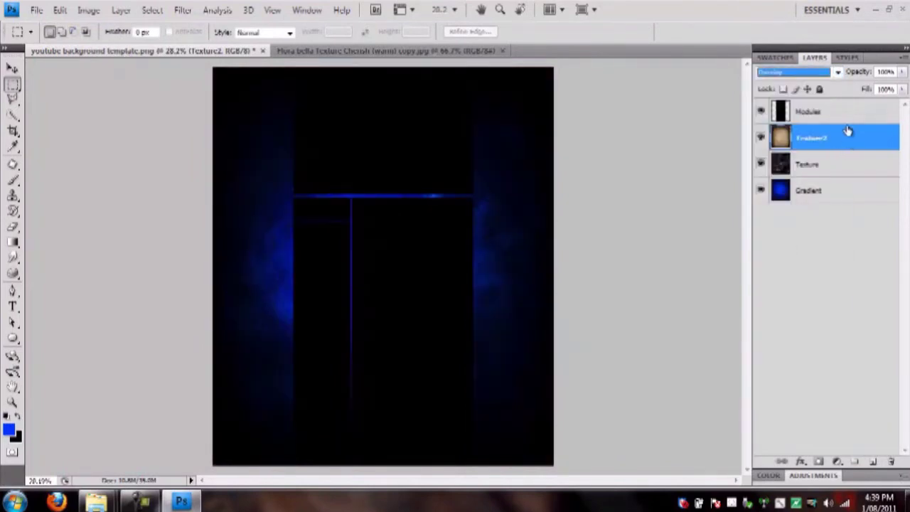
click(902, 72)
drag(886, 87, 875, 88)
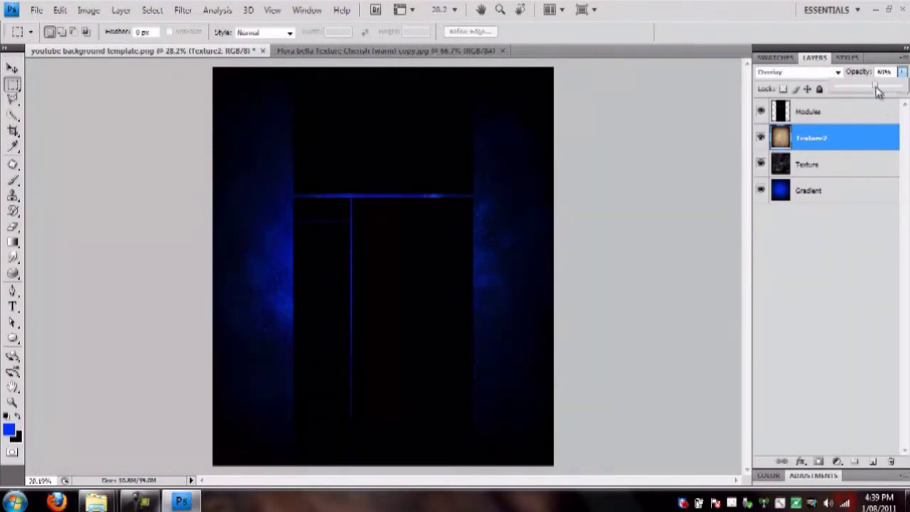
mouse_move(875, 89)
mouse_down()
mouse_move(886, 95)
mouse_move(857, 100)
mouse_move(874, 100)
mouse_up()
drag(874, 100, 877, 101)
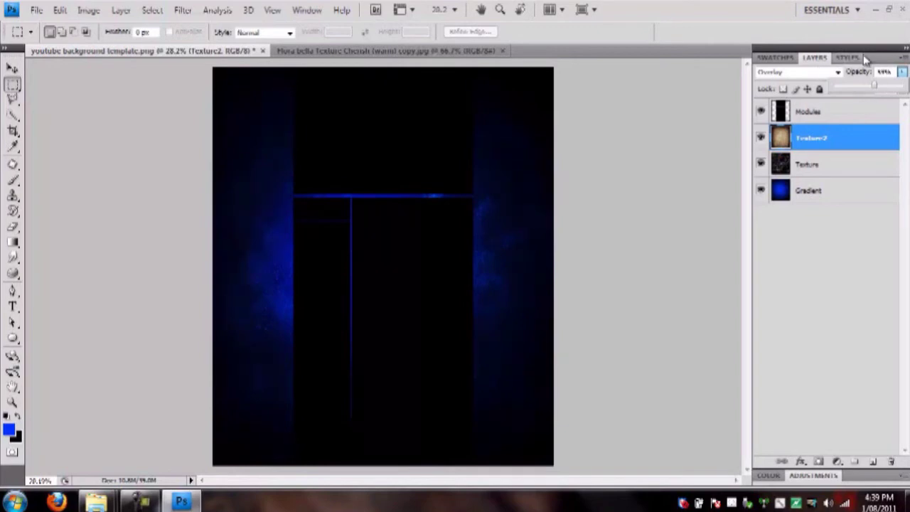
drag(880, 94, 857, 114)
click(902, 72)
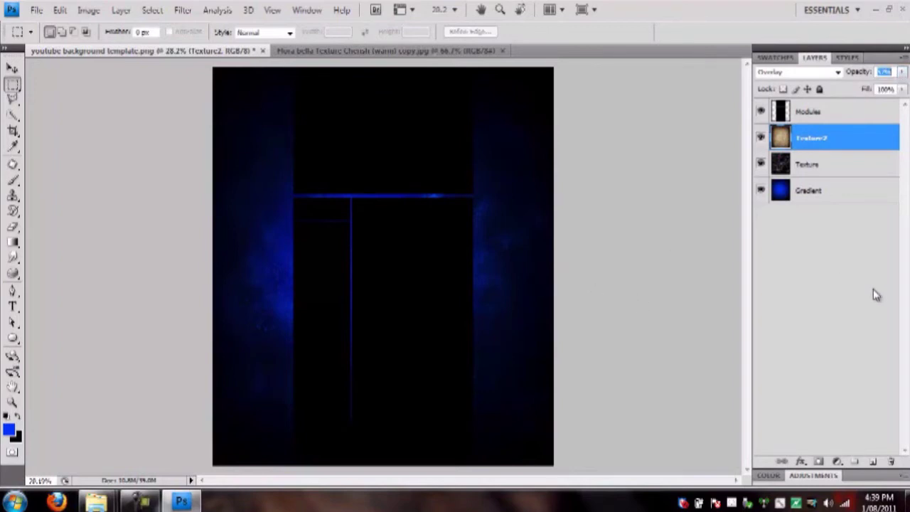
Lower the Modules layer's opacity to about 83%
click(825, 120)
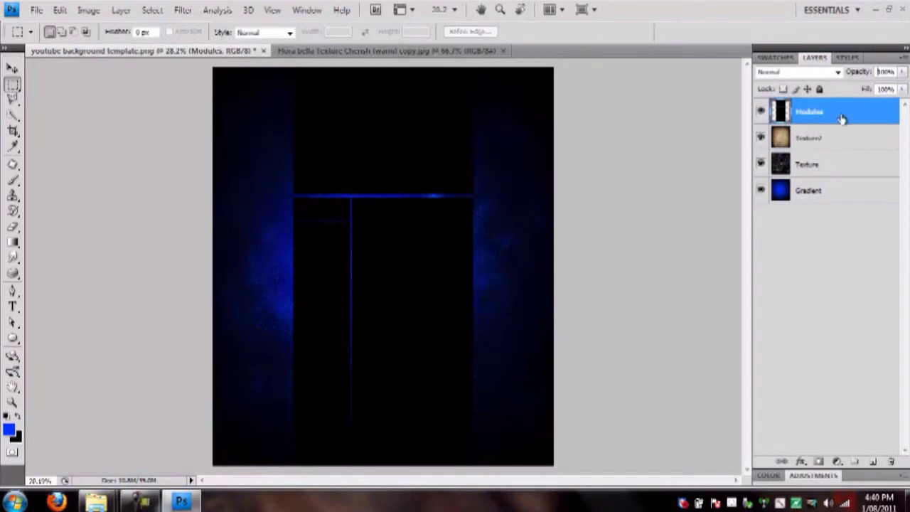
click(903, 72)
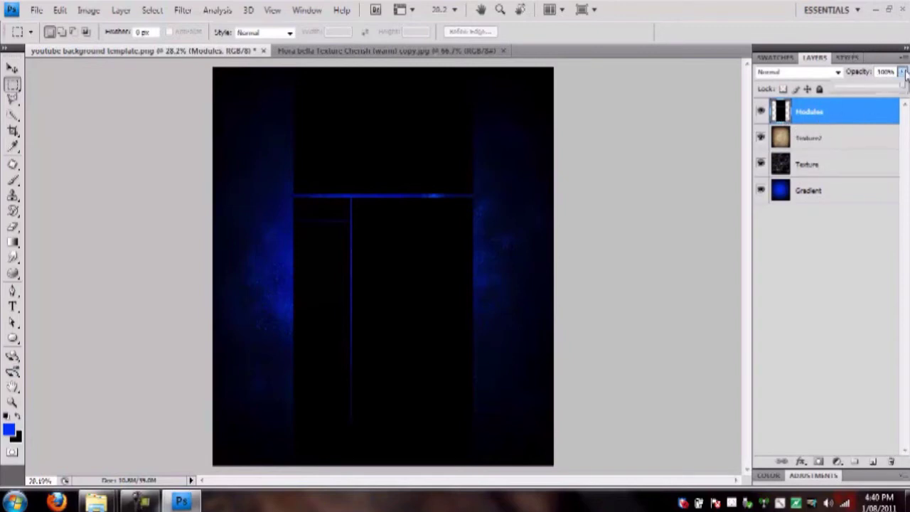
drag(897, 88, 886, 88)
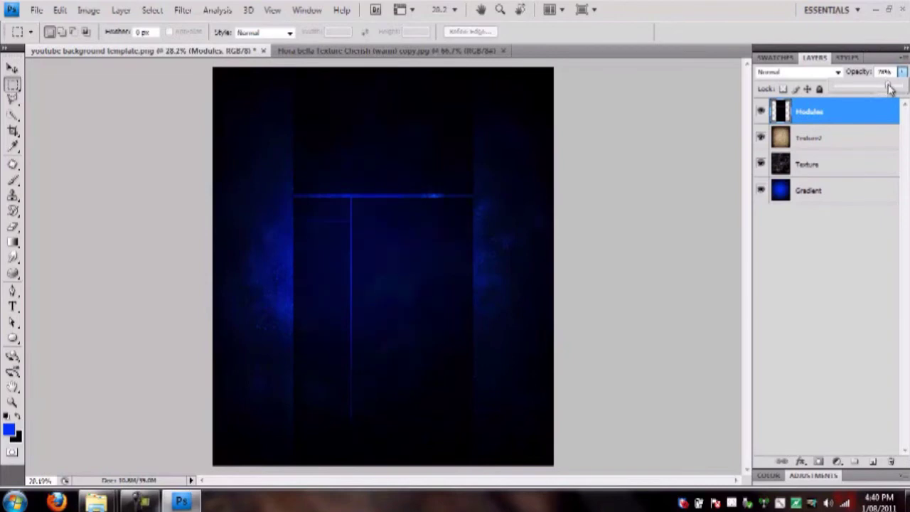
click(902, 72)
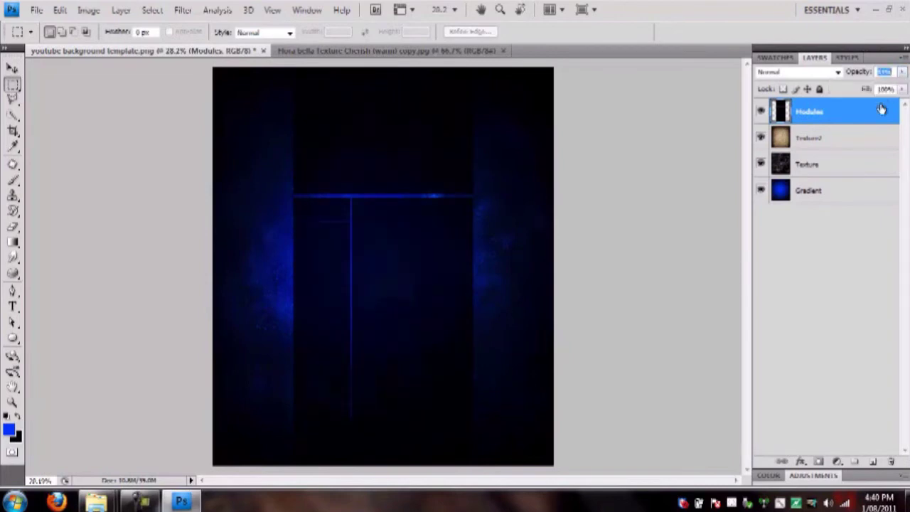
Try a white (ffffff) Color Overlay effect on the Modules layer
double_click(844, 116)
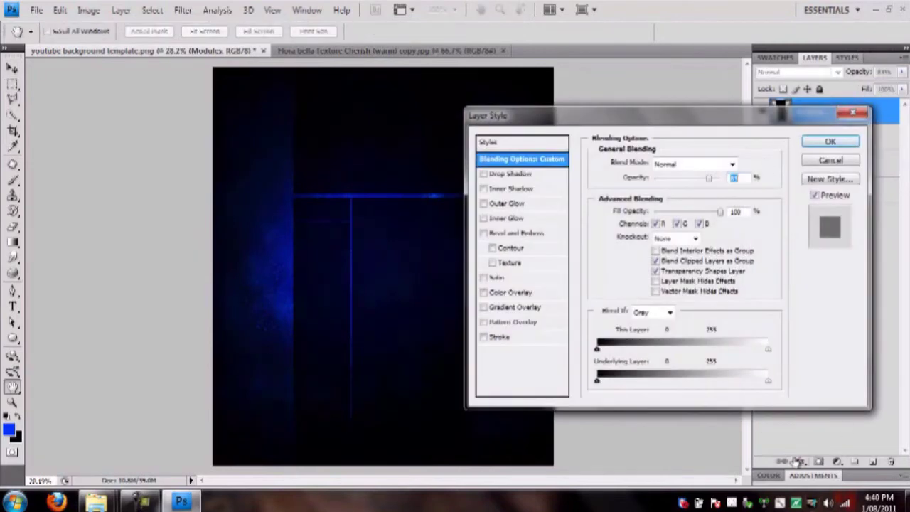
click(523, 292)
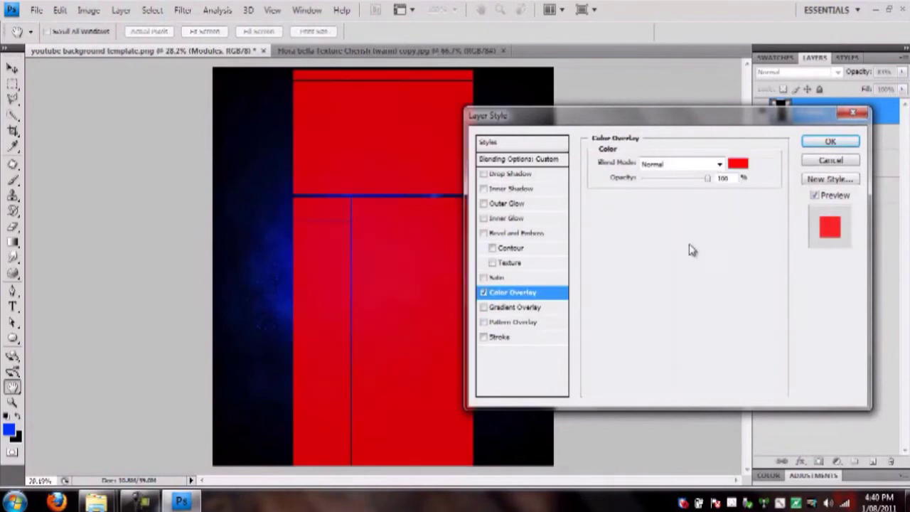
click(739, 164)
click(65, 249)
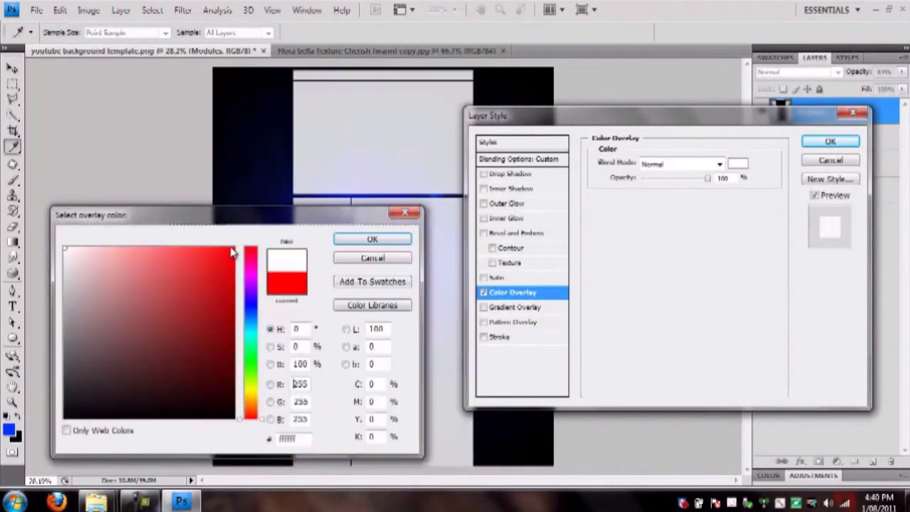
click(367, 241)
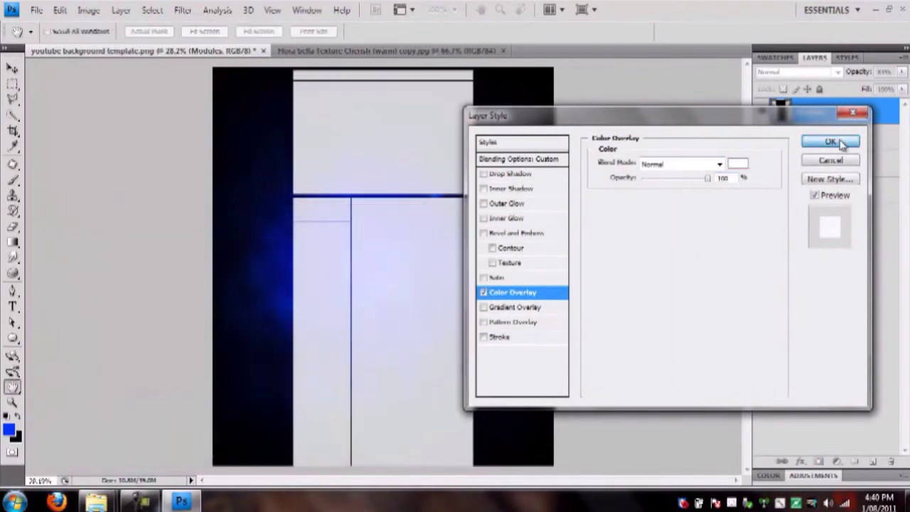
click(831, 142)
Try the Modules layer at 38% opacity with other blend modes, ending on Normal
click(902, 72)
drag(883, 91, 859, 91)
click(839, 74)
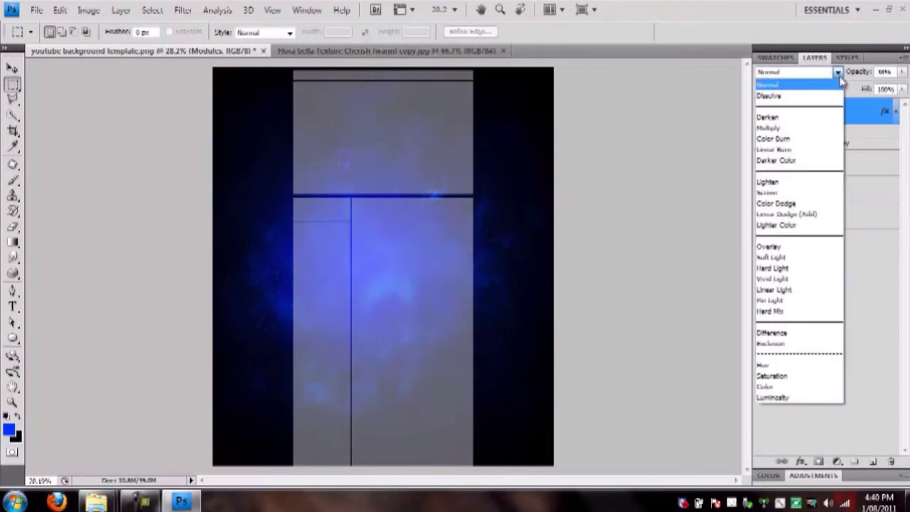
click(782, 247)
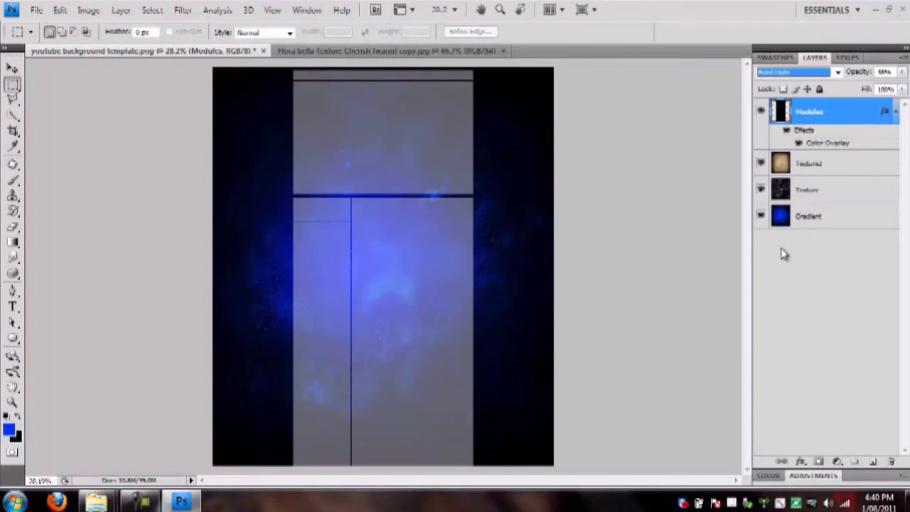
key(Up)
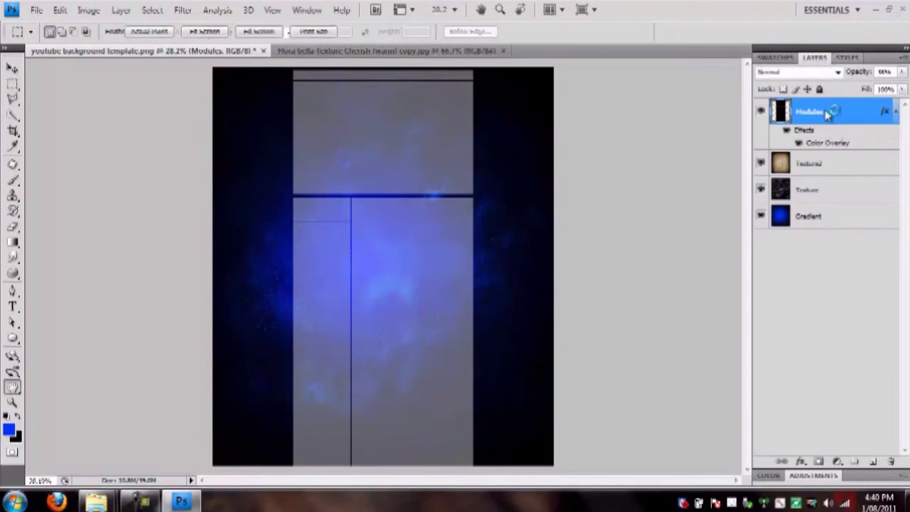
Turn off the Modules layer's Color Overlay effect and set the layer's opacity to 66%
double_click(835, 134)
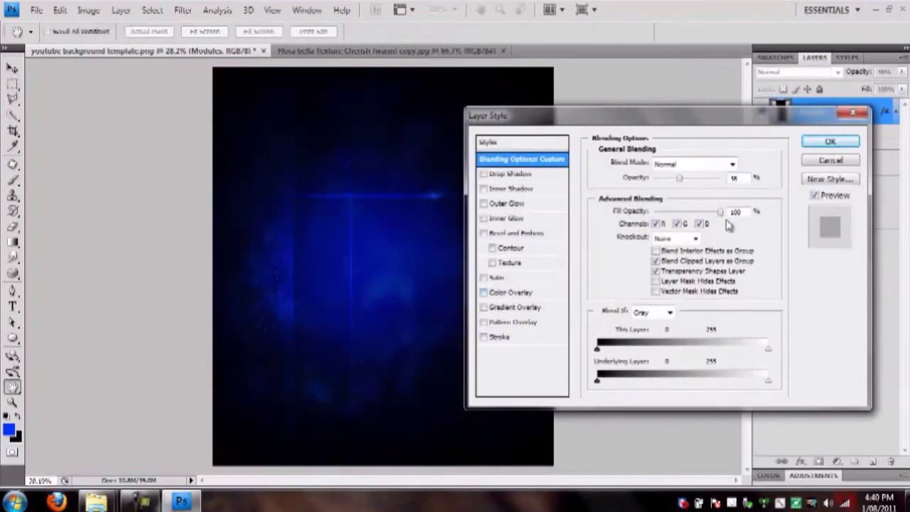
click(828, 142)
click(902, 73)
drag(895, 87, 880, 88)
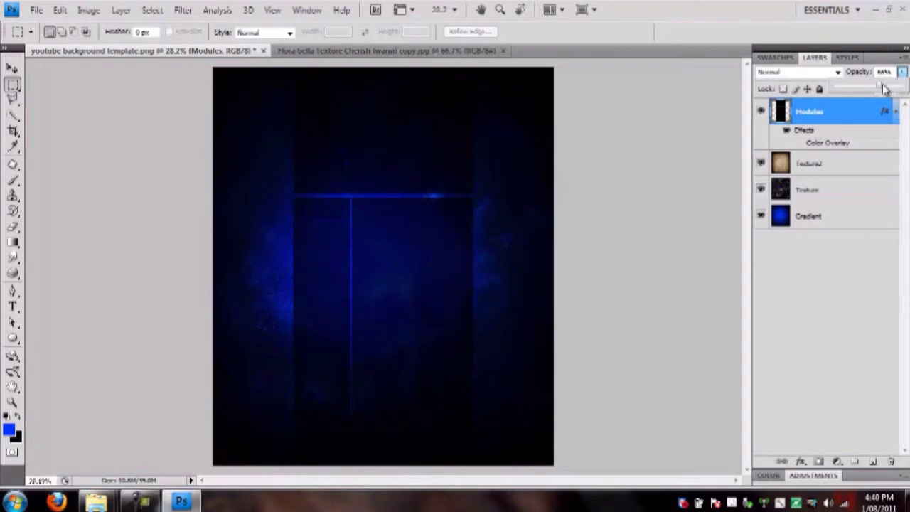
click(902, 74)
Add a Stroke effect to the Modules layer and set its color to white (ffffff)
double_click(851, 116)
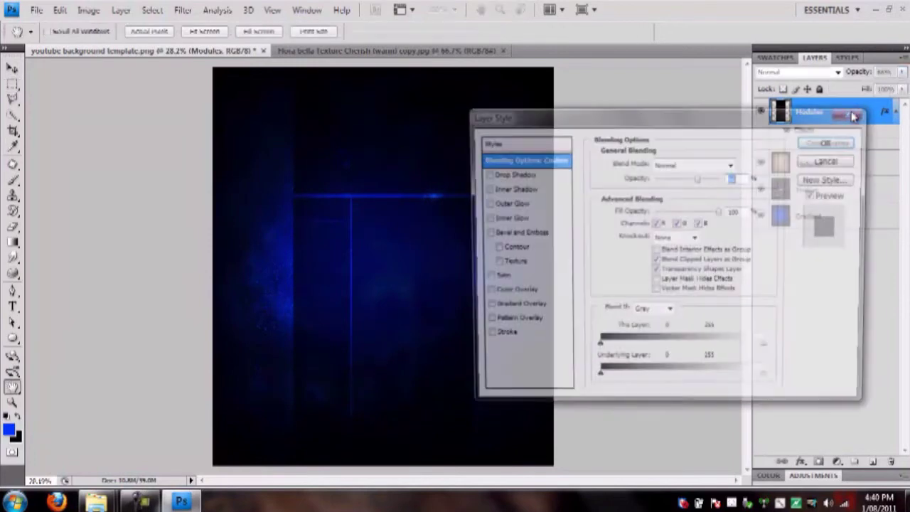
click(484, 338)
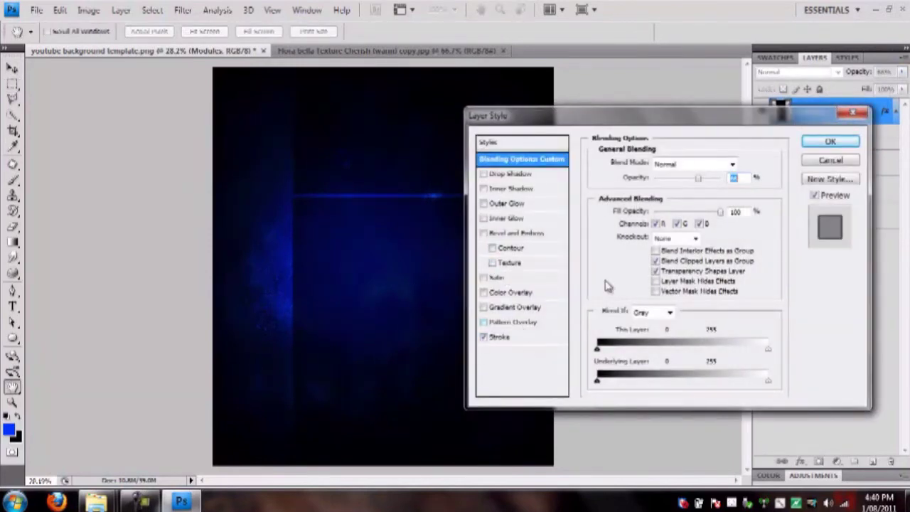
click(527, 346)
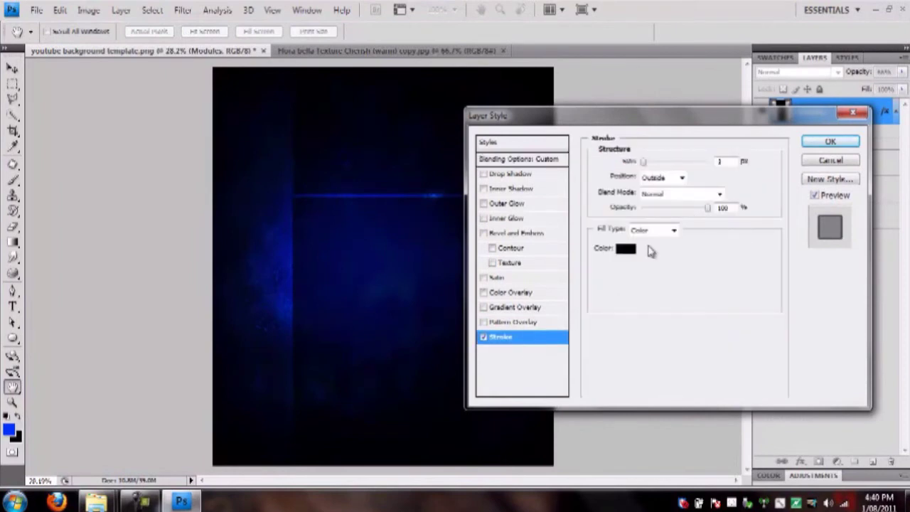
click(626, 249)
click(64, 248)
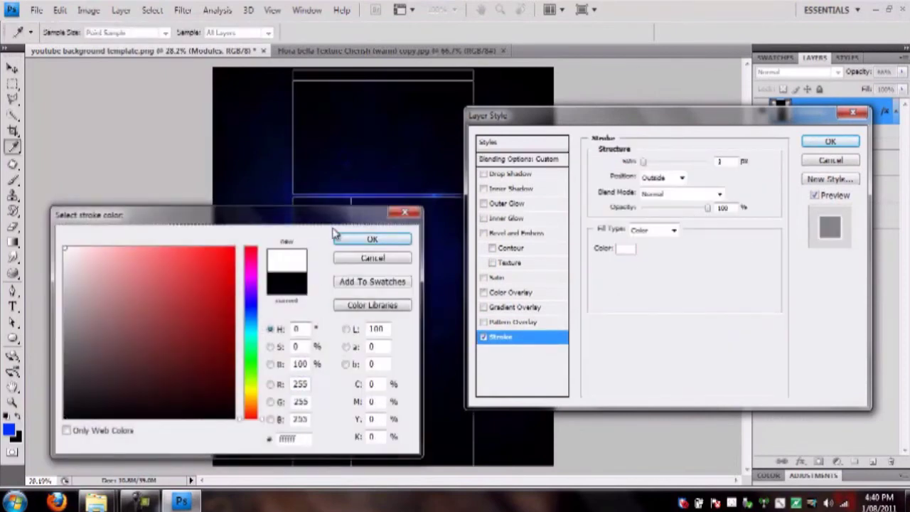
click(340, 240)
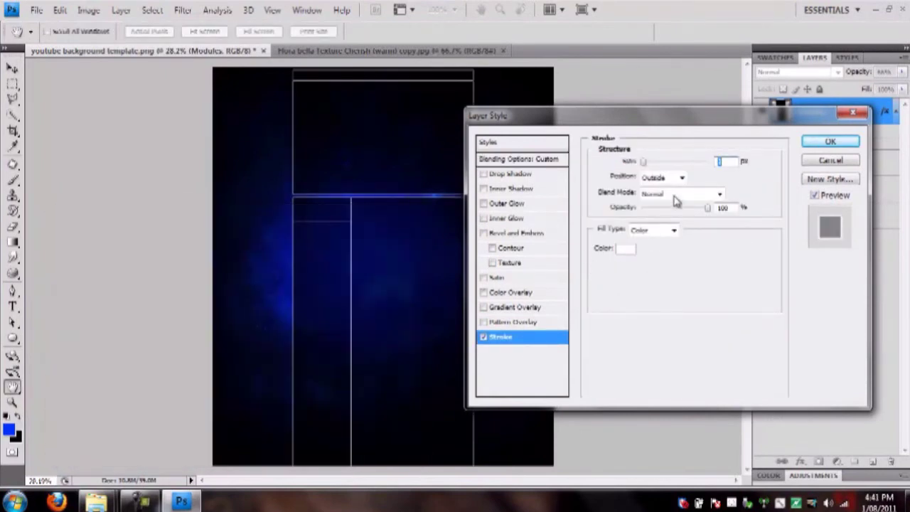
Increase the stroke's size to 7 px, reduce its opacity to about 80%, and apply the layer style
click(645, 163)
mouse_move(646, 165)
mouse_down()
mouse_move(679, 169)
mouse_move(653, 172)
mouse_move(648, 164)
mouse_up()
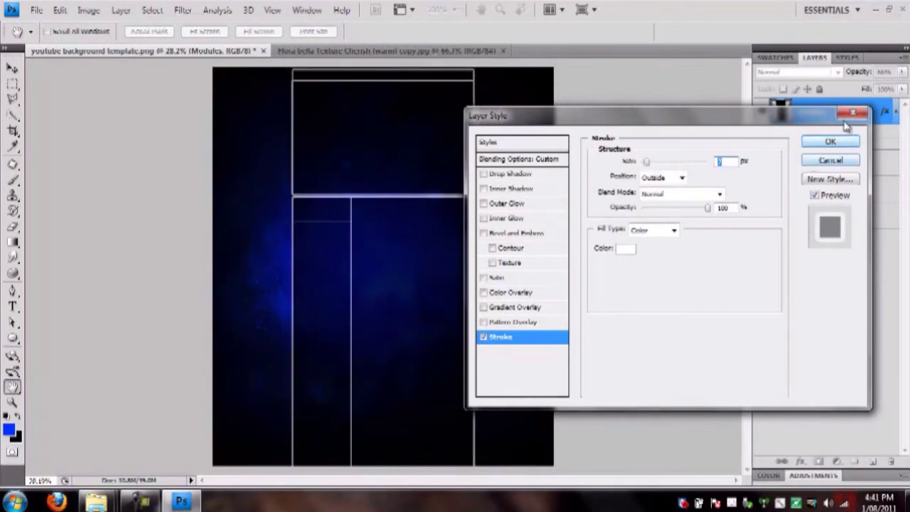
mouse_move(707, 208)
mouse_down()
mouse_move(697, 215)
mouse_move(697, 207)
mouse_up()
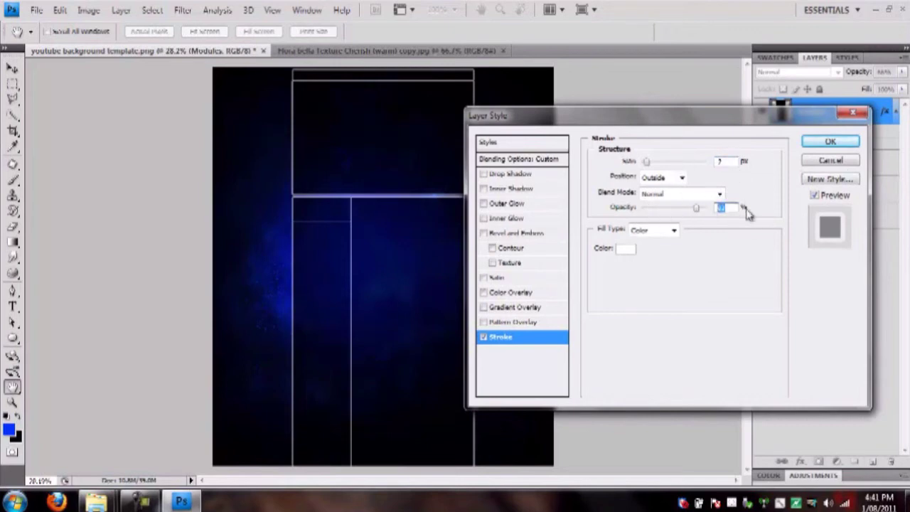
click(825, 142)
Add a new layer above the Modules layer and start a Bebas text line near the canvas's left edge
key(m)
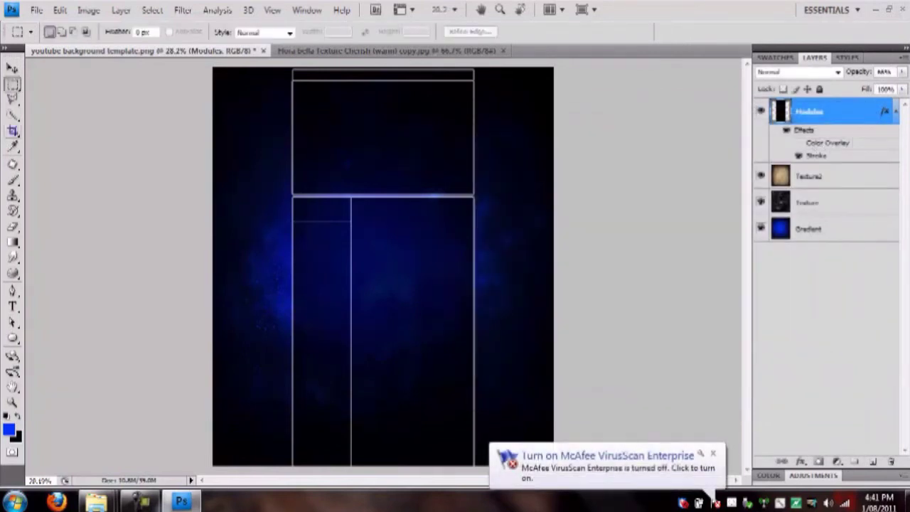
click(713, 455)
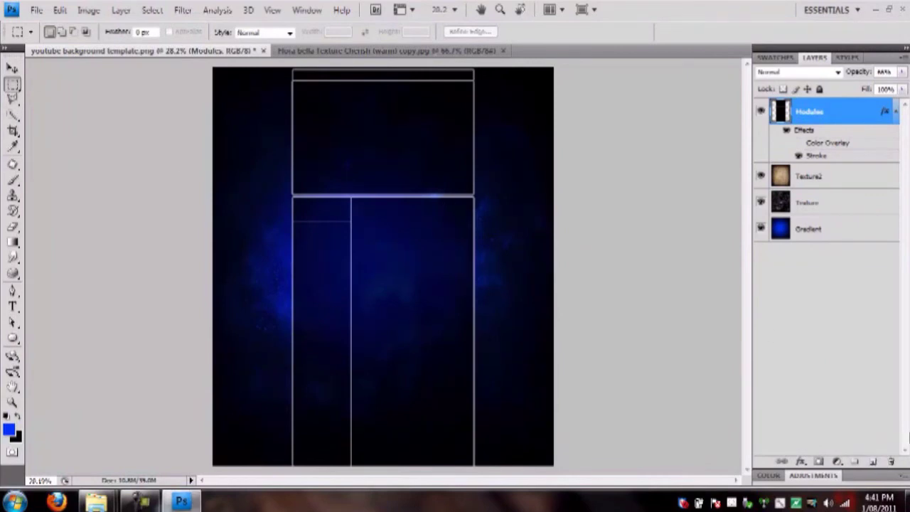
click(873, 462)
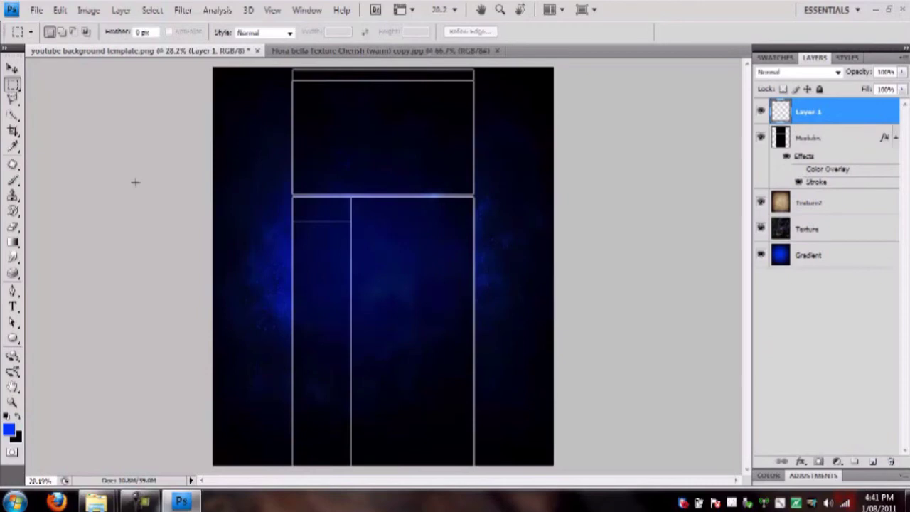
click(13, 305)
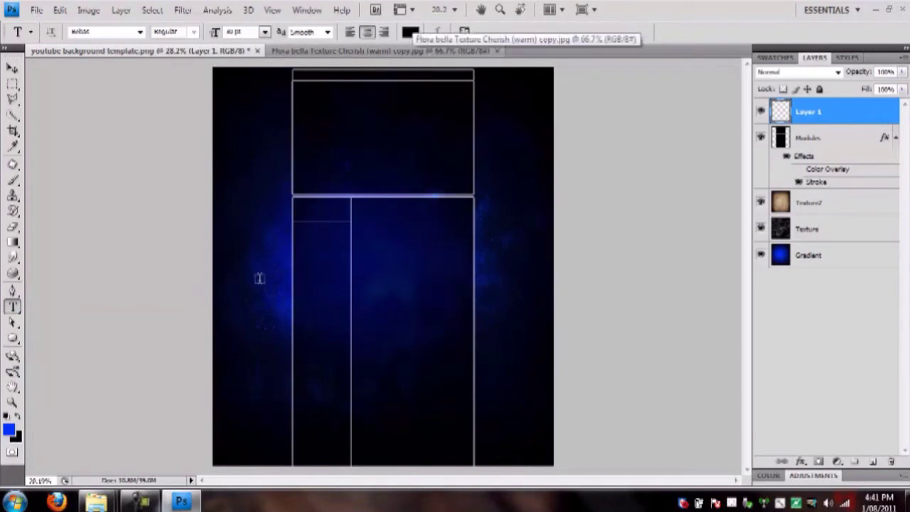
click(224, 302)
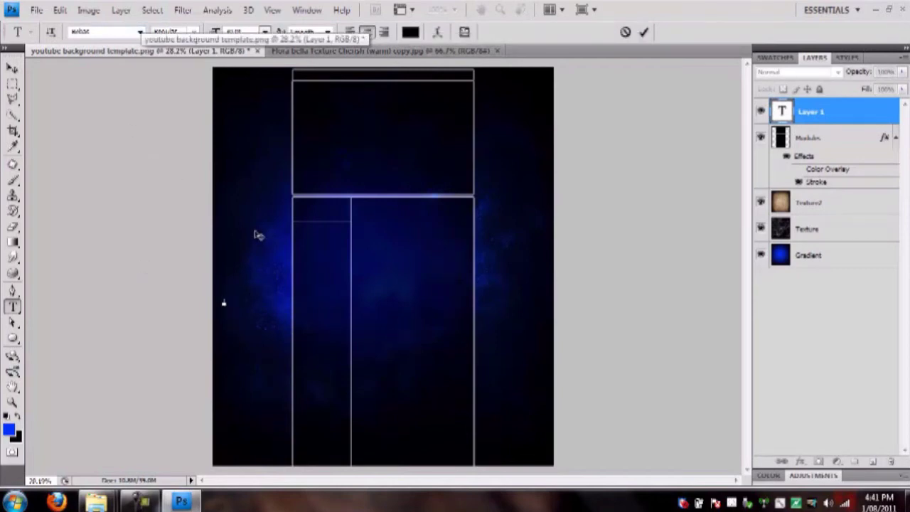
Enter the channel name iDeviceAssassin as a text line across the left side of the module boxes
text(aaa)
key(BackSpace)
key(BackSpace)
key(BackSpace)
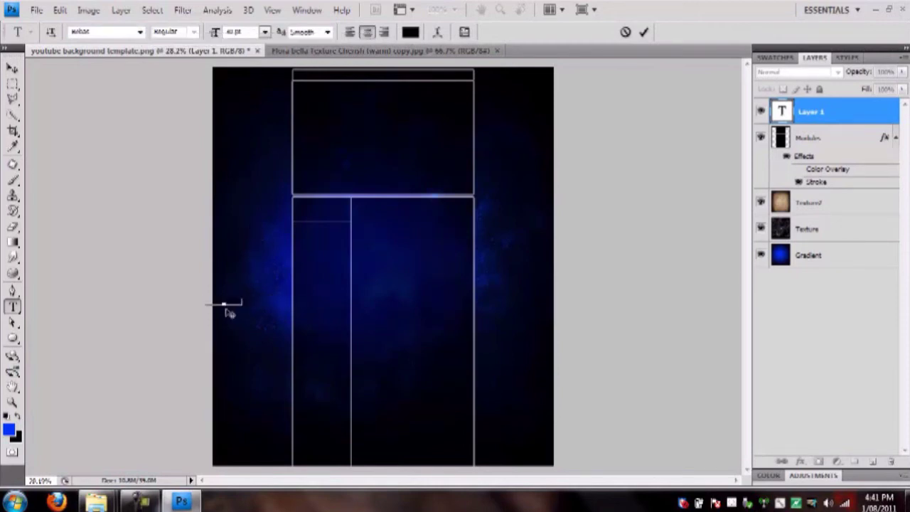
text(a)
key(BackSpace)
text(a)
key(BackSpace)
Enlarge the whole iDeviceAssassin text line to 200 pt
key(ctrl+a)
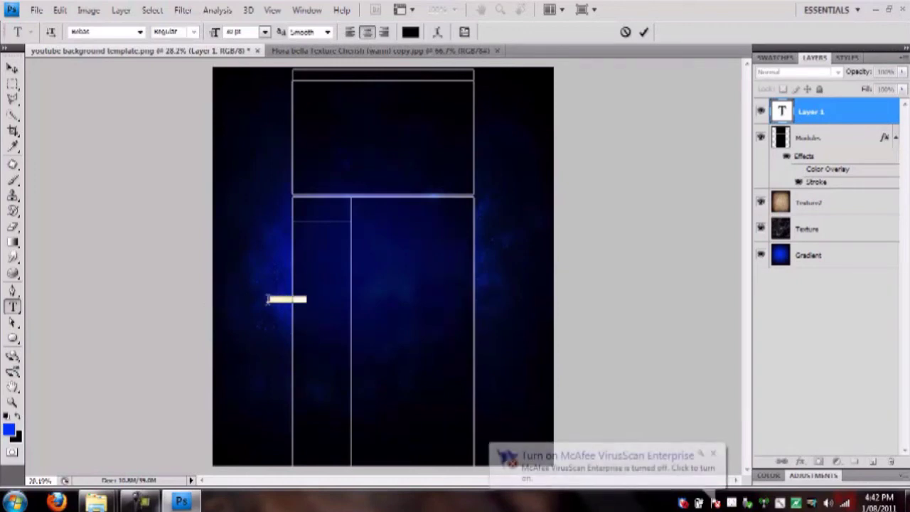
click(264, 33)
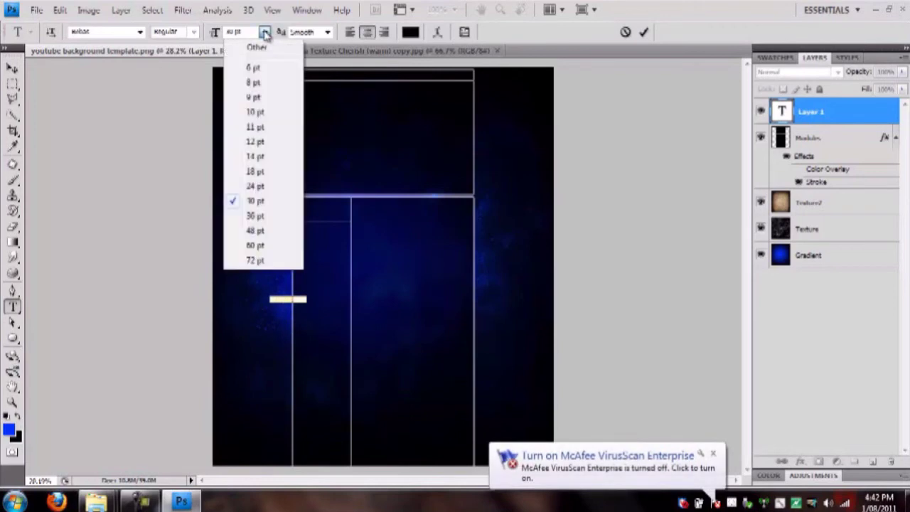
click(255, 260)
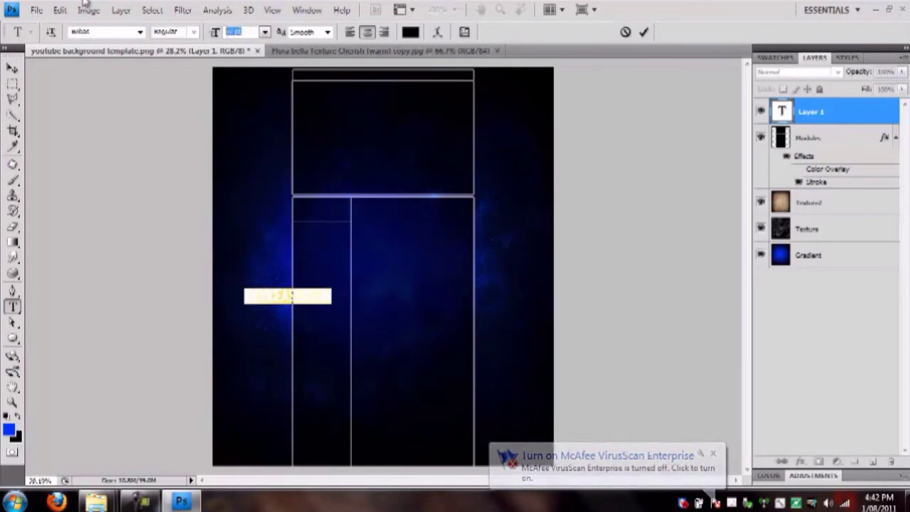
text(144)
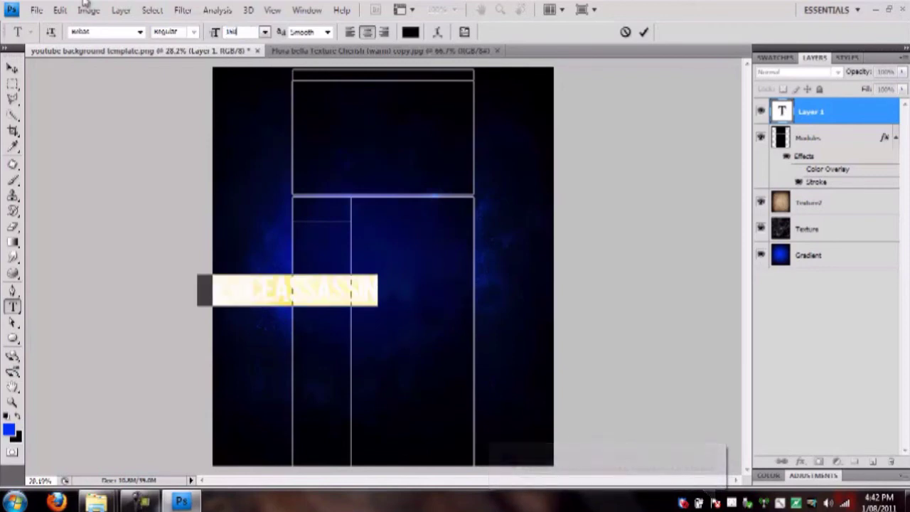
click(206, 32)
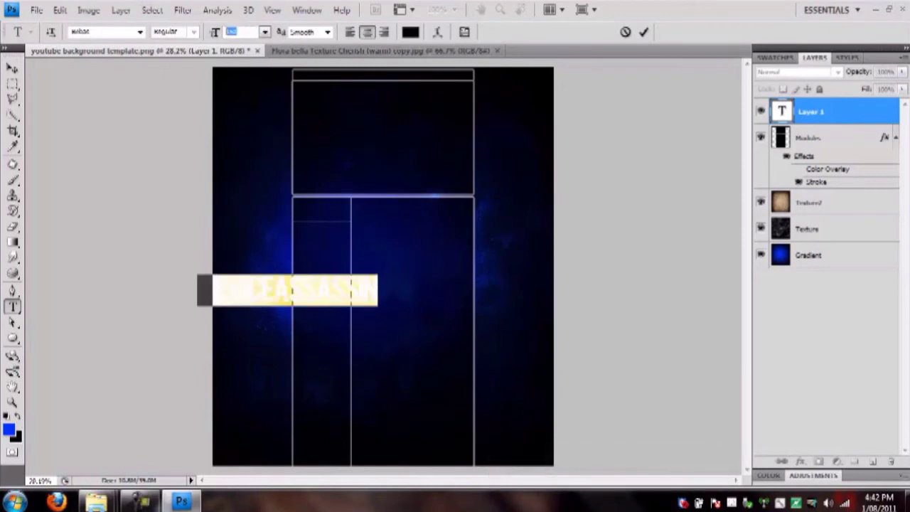
text(200)
key(Return)
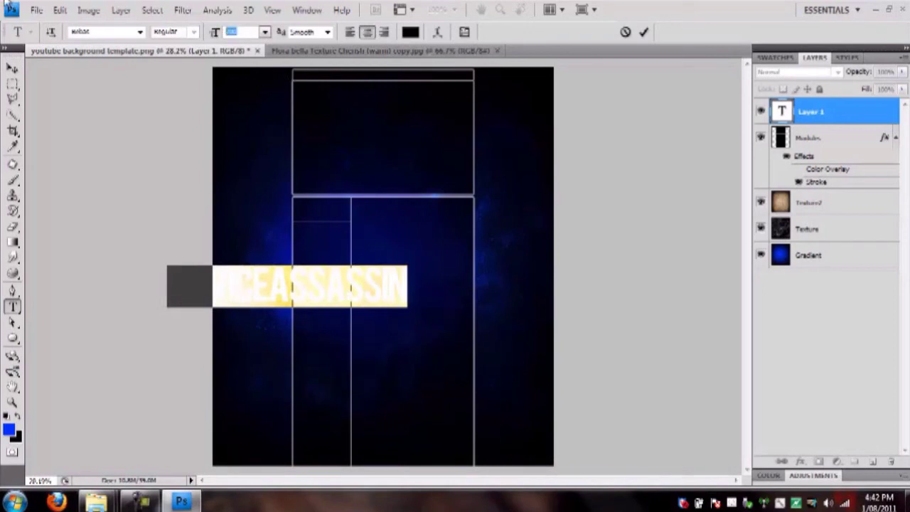
Shorten the text to iDevice by removing Assassin, and set its font size to 350 pt
drag(407, 285, 284, 279)
key(BackSpace)
key(BackSpace)
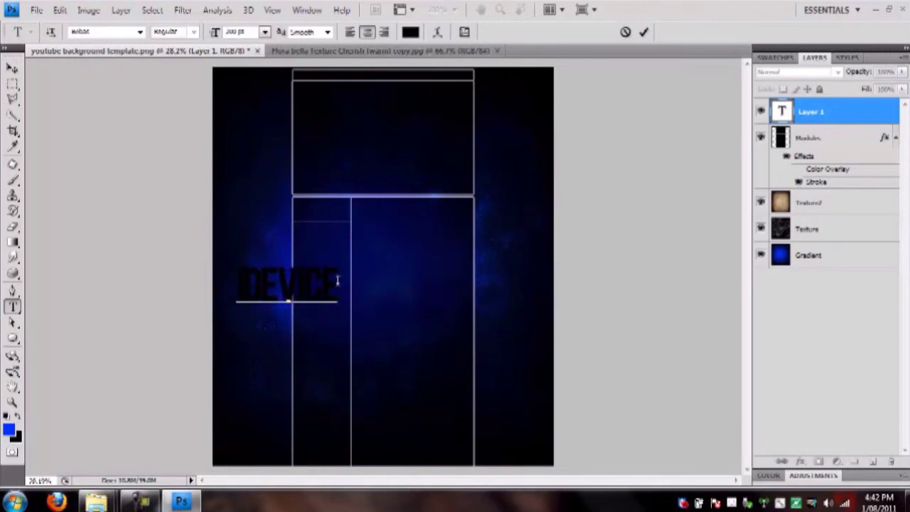
drag(338, 281, 181, 282)
click(265, 32)
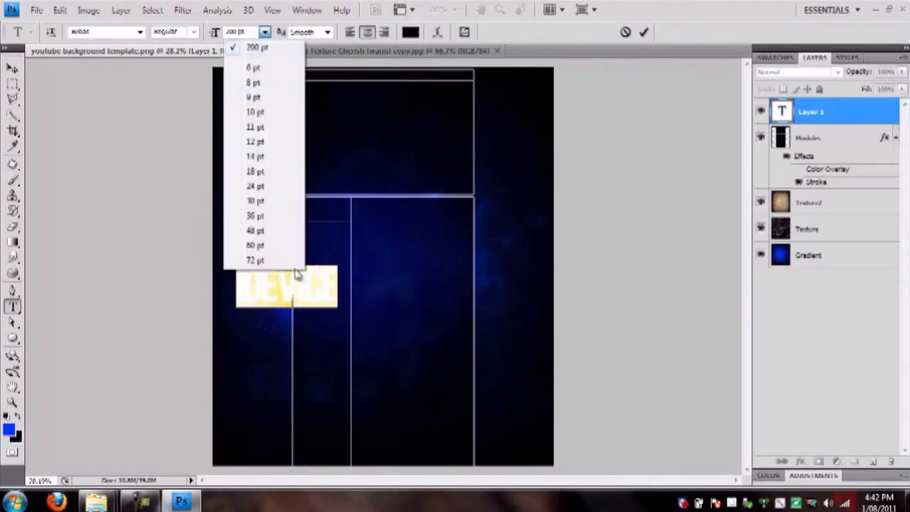
click(250, 47)
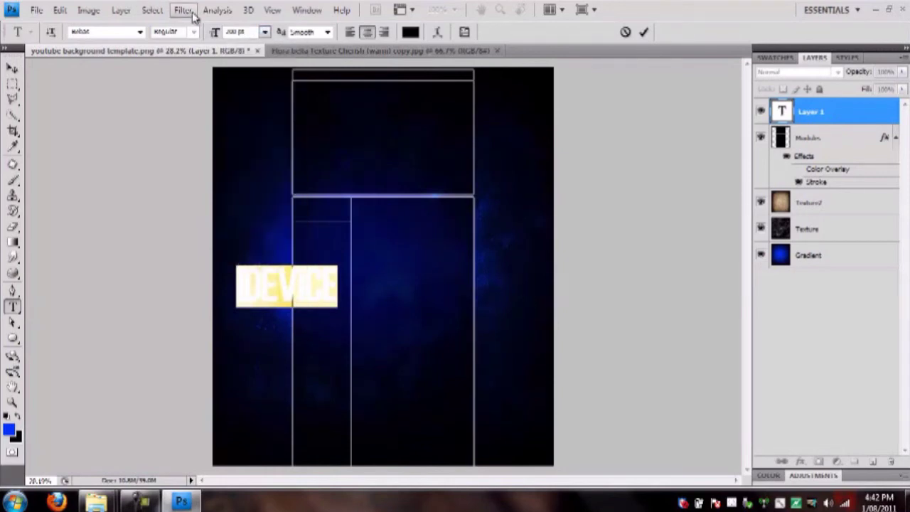
key(Return)
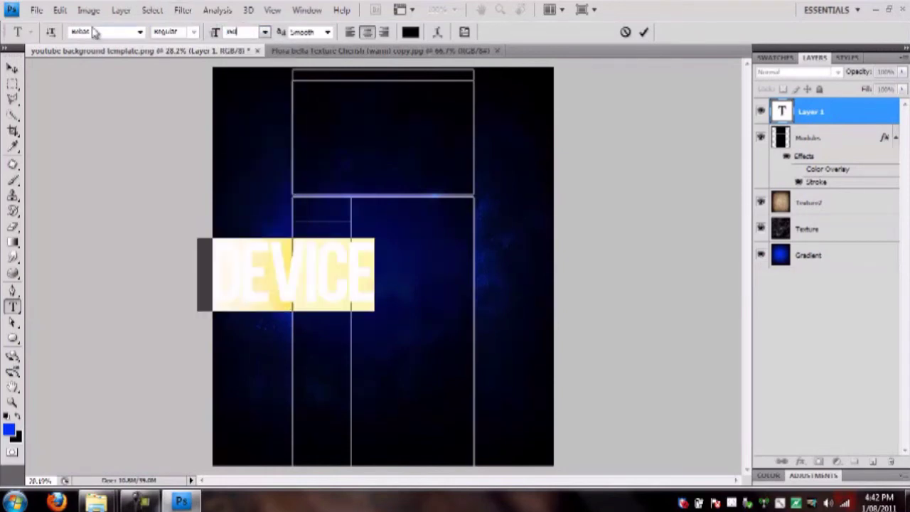
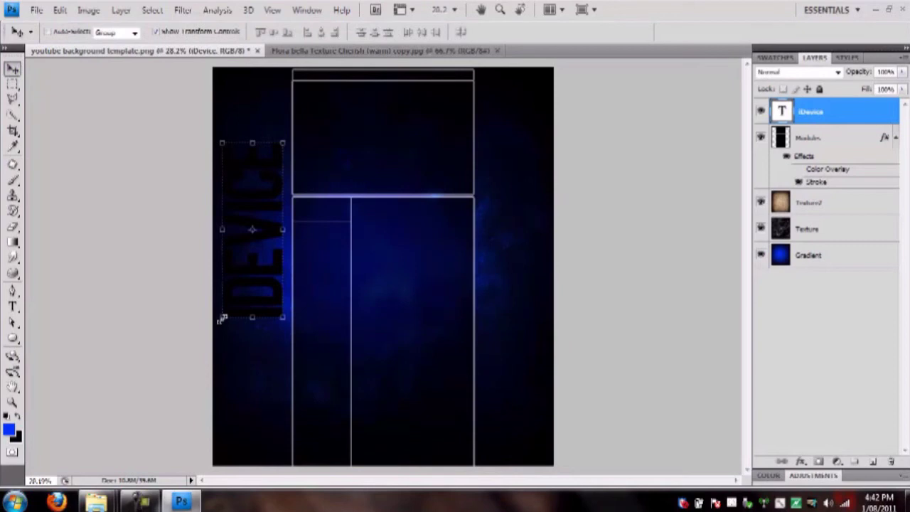
Scale the vertical iDevice text to about 74.6%, place it against the left edge of the module boxes, and apply the transformation
drag(222, 318, 262, 285)
drag(282, 244, 287, 275)
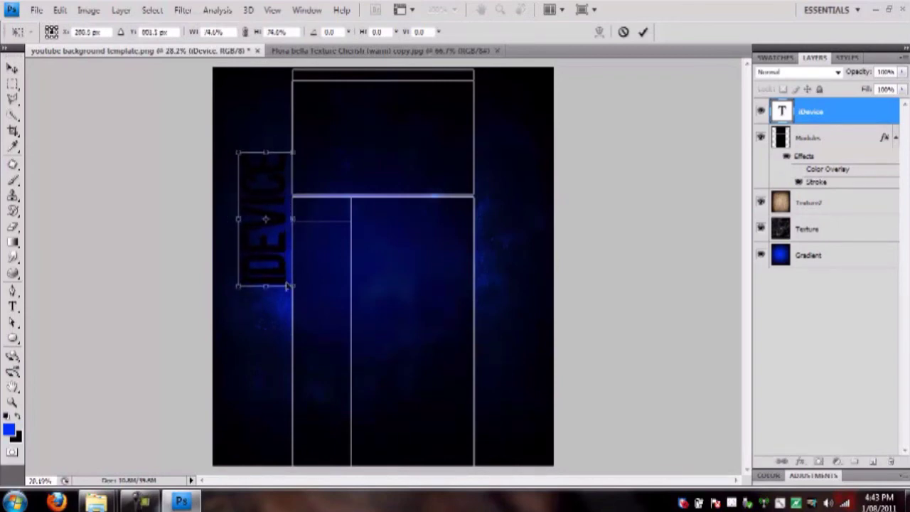
click(12, 307)
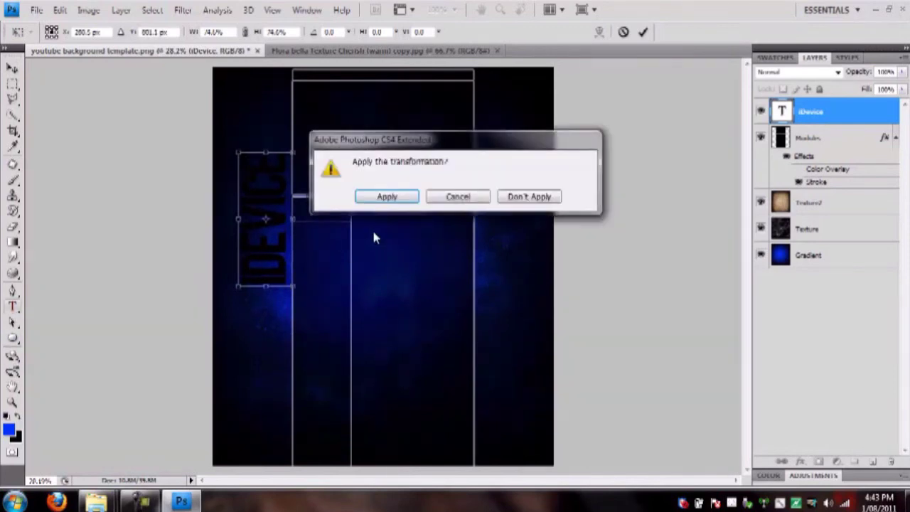
click(386, 197)
Change the color of the vertical iDevice text to white
drag(288, 285, 244, 101)
click(410, 31)
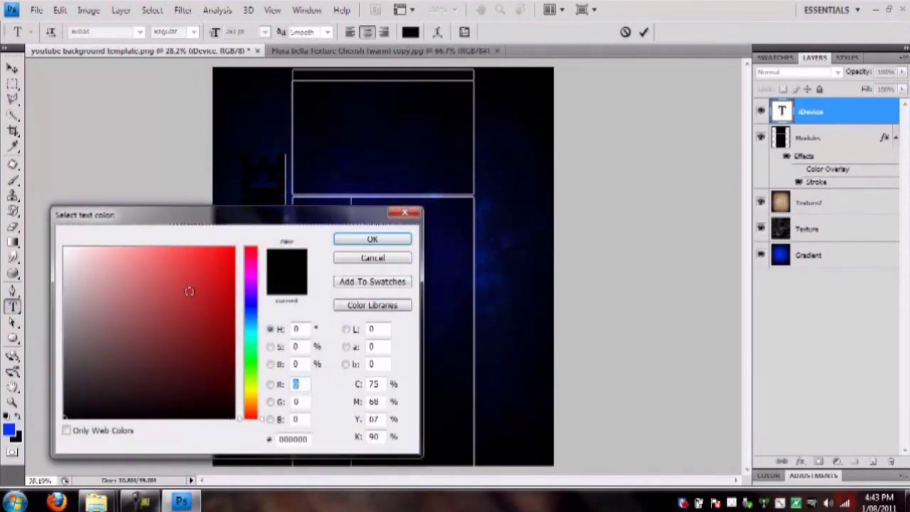
drag(189, 291, 63, 246)
click(372, 239)
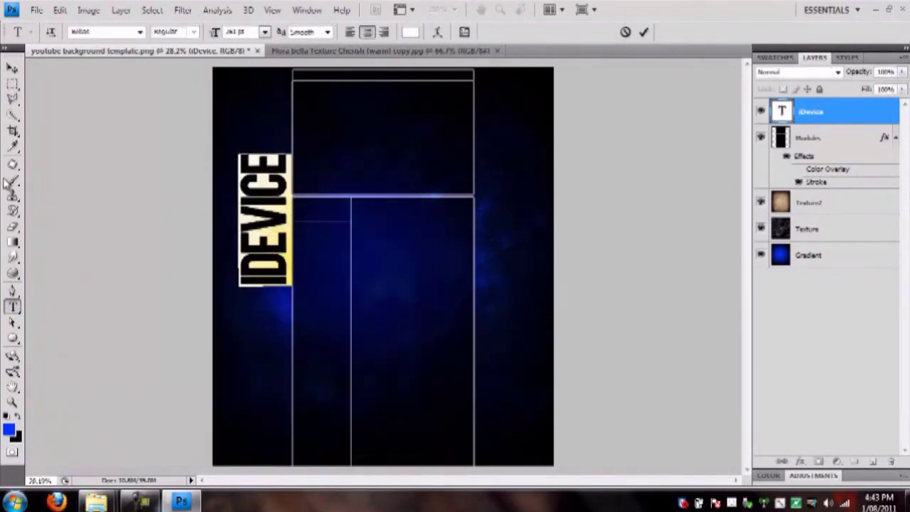
click(12, 84)
click(71, 83)
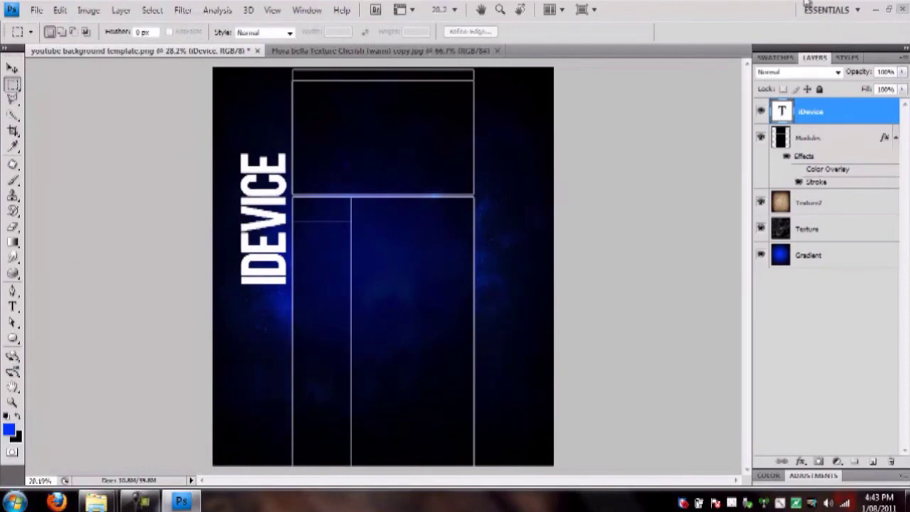
Create a second horizontal text line reading Assassin at 350 pt across the module boxes, above the iDevice layer
click(12, 306)
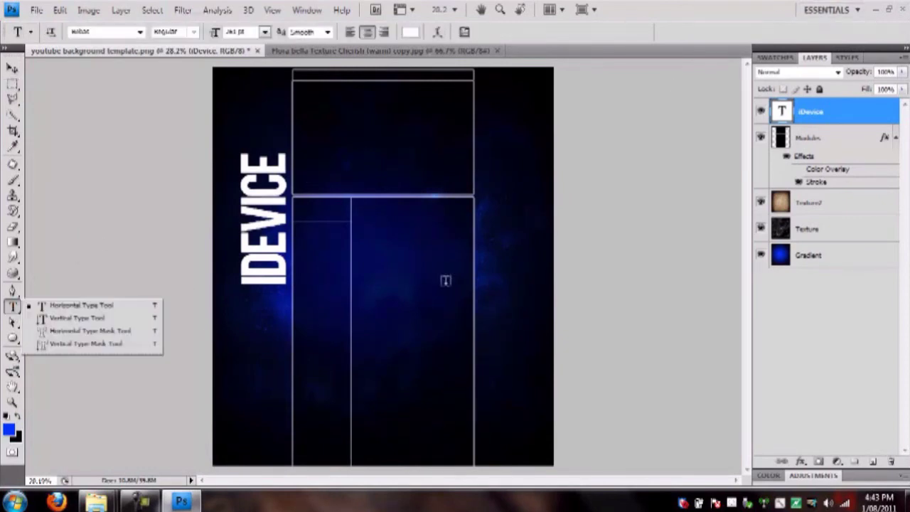
click(872, 461)
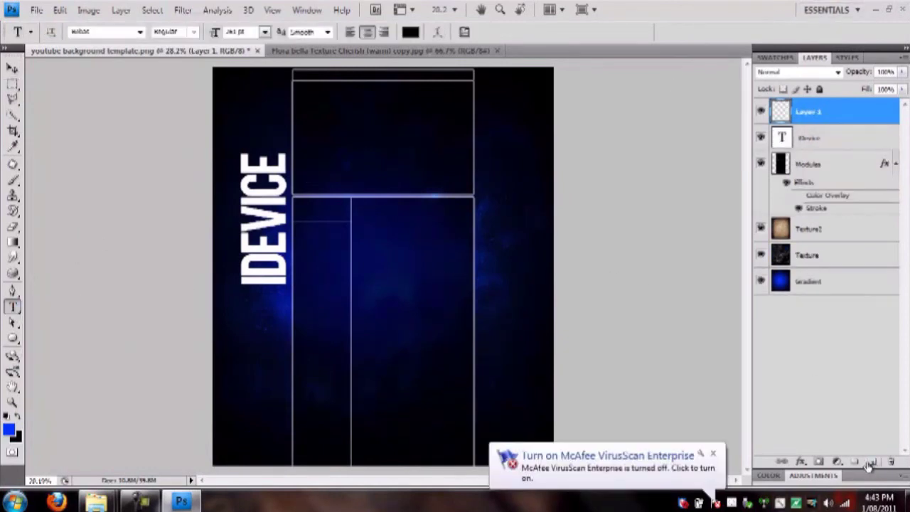
click(347, 294)
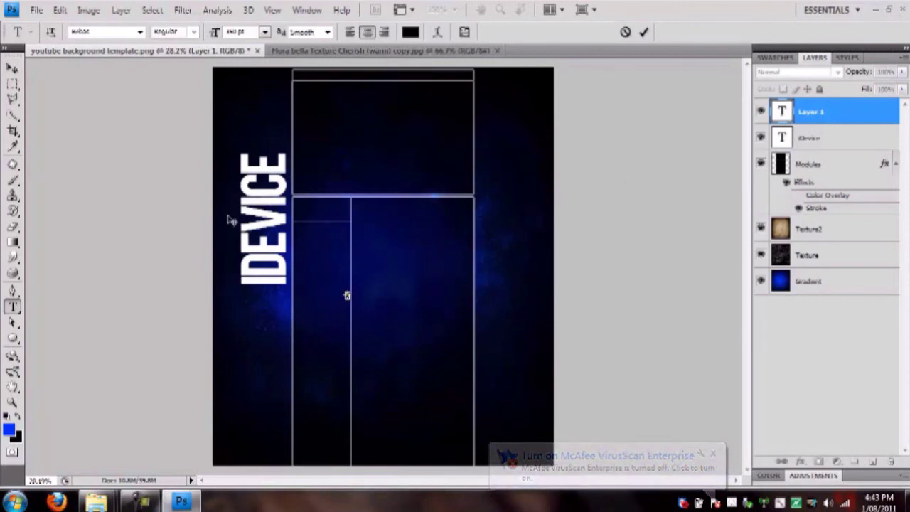
click(14, 85)
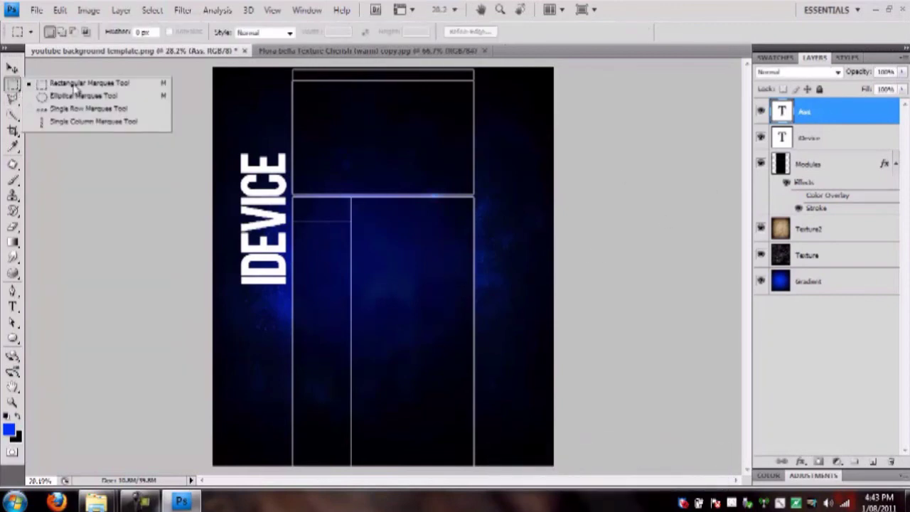
click(380, 146)
click(12, 306)
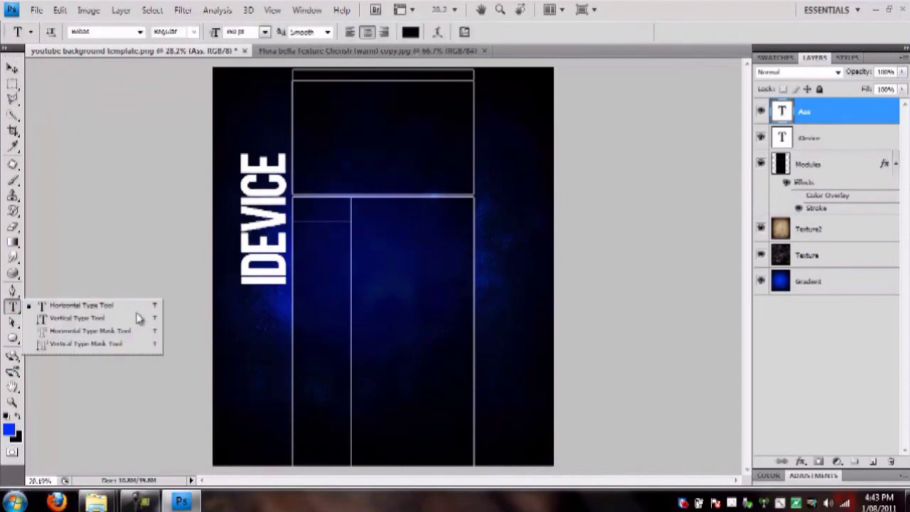
click(365, 265)
text(ASSASSIN)
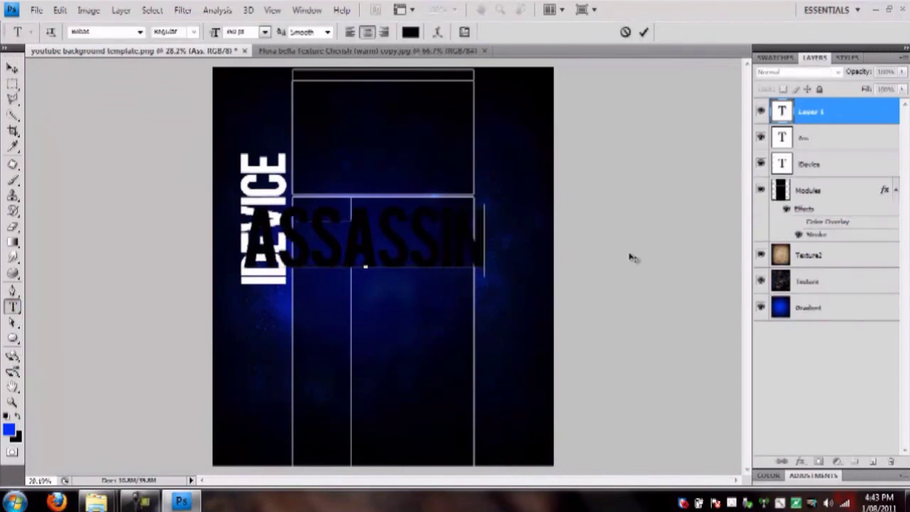
Change the color of the Assassin text to white (ffffff)
double_click(364, 264)
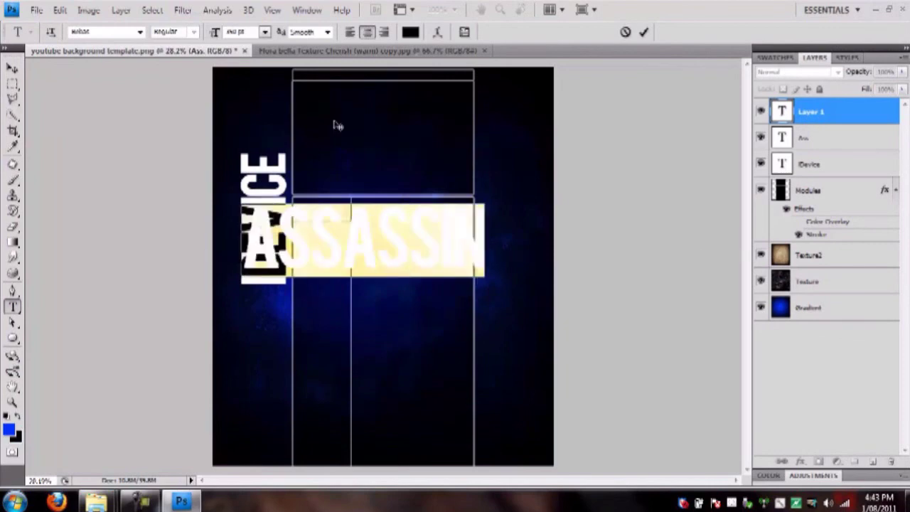
click(410, 31)
drag(127, 296, 63, 247)
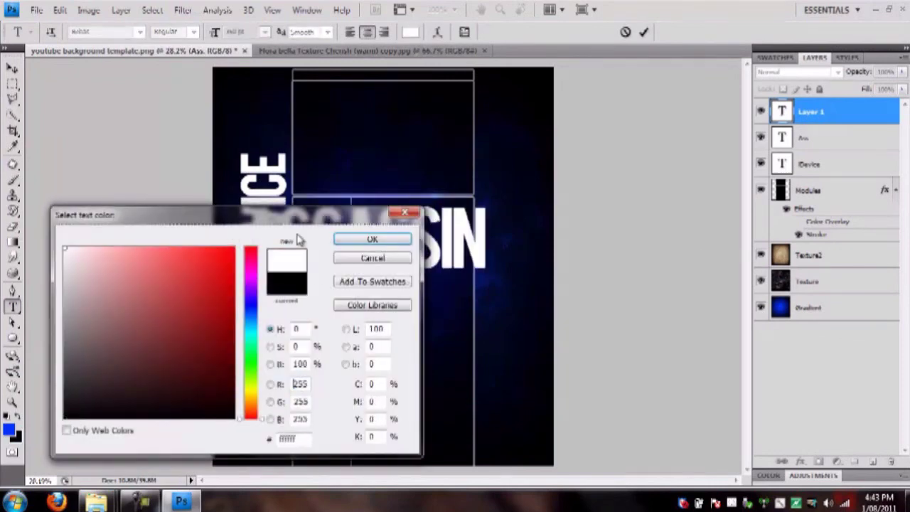
click(377, 239)
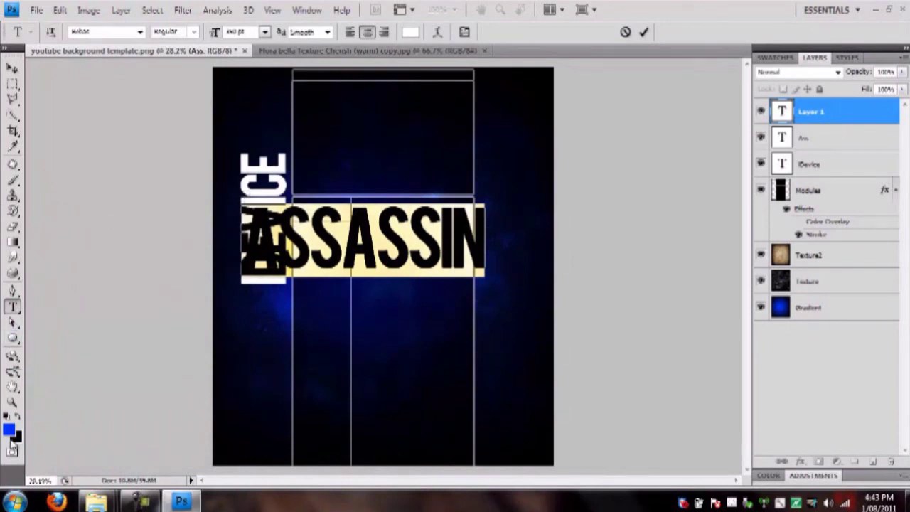
Rotate the Assassin text 90 degrees, scale it to about 65.8%, place it against the right edge of the module boxes, and apply the transformation
click(12, 69)
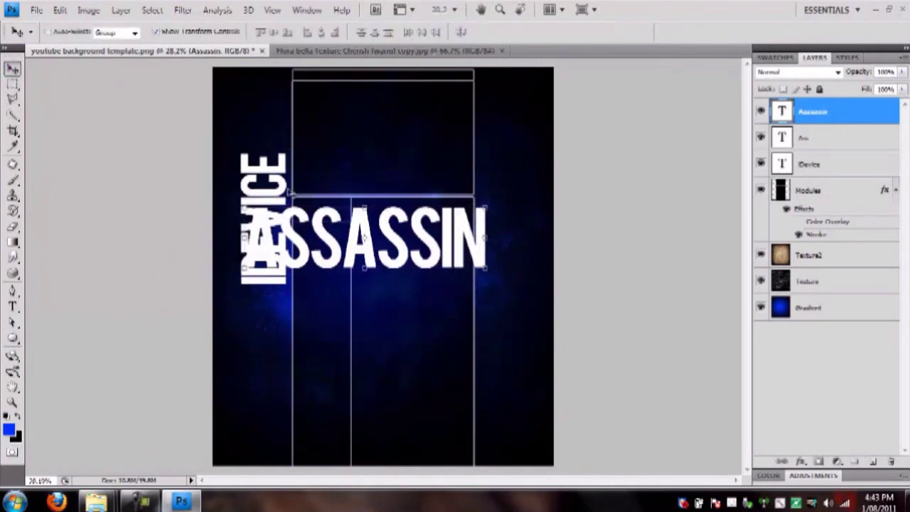
key(ctrl+t)
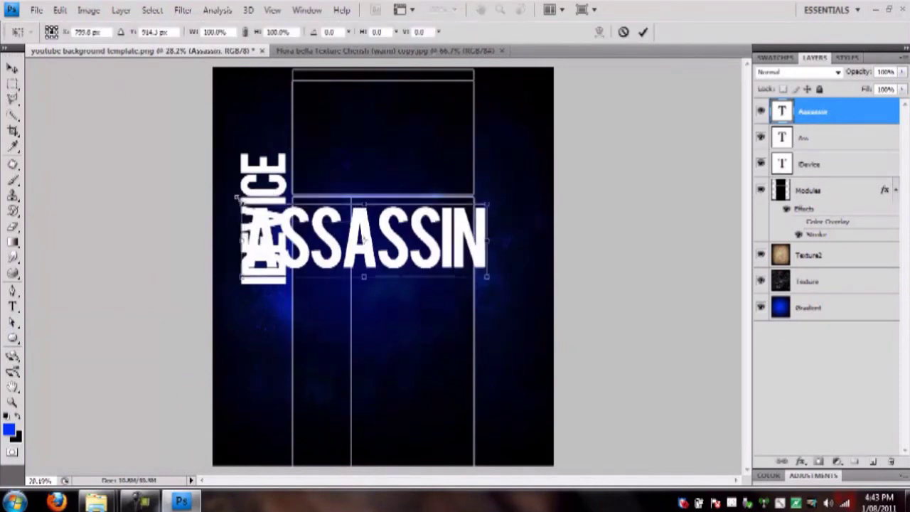
drag(242, 190, 514, 138)
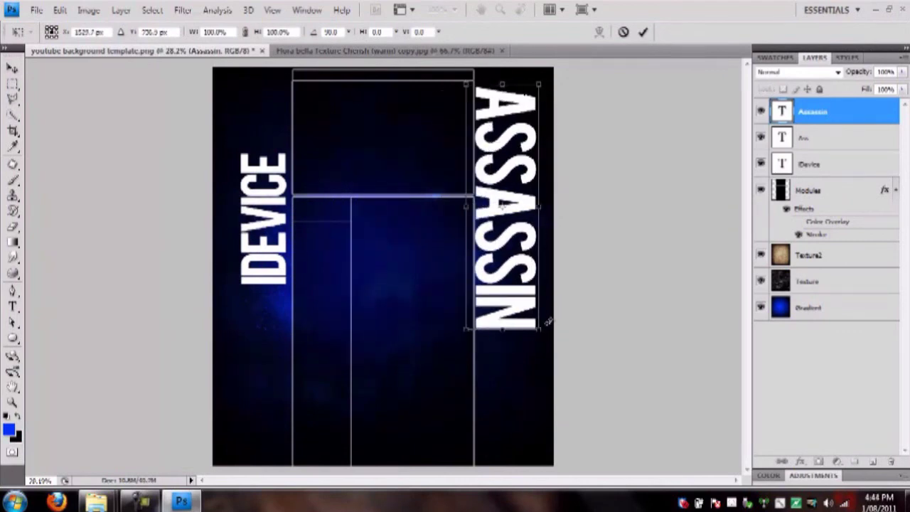
drag(542, 329, 499, 289)
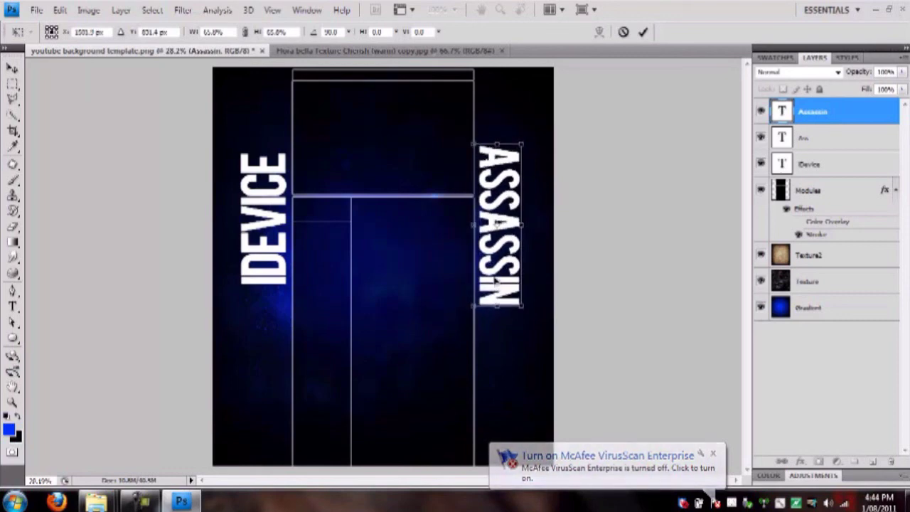
click(12, 83)
click(389, 198)
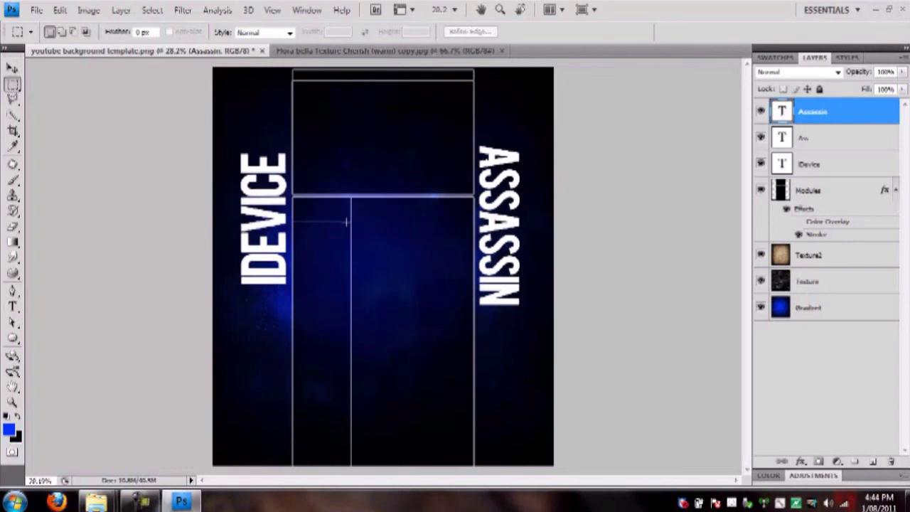
Add a sample text line reading BEBAS over the module boxes, clear its letters, and check the selected font in the font list
drag(13, 306, 93, 305)
click(304, 361)
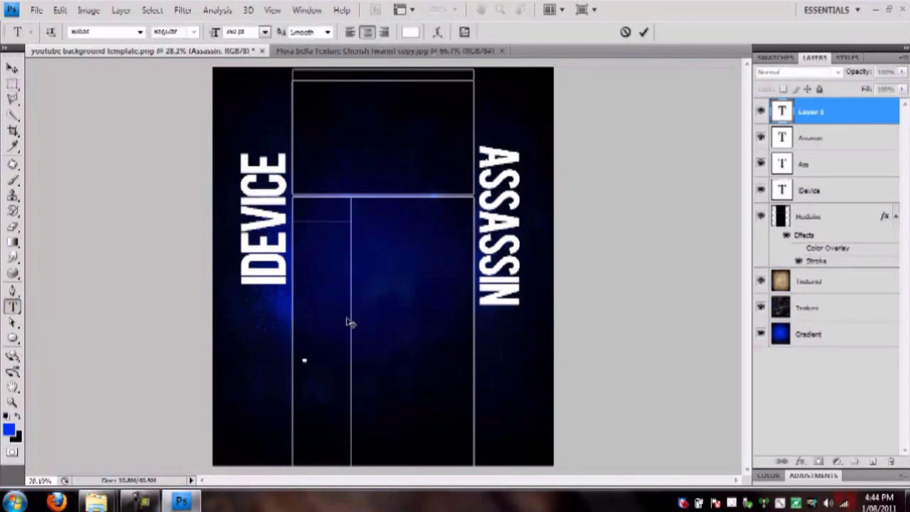
text(BEBAS)
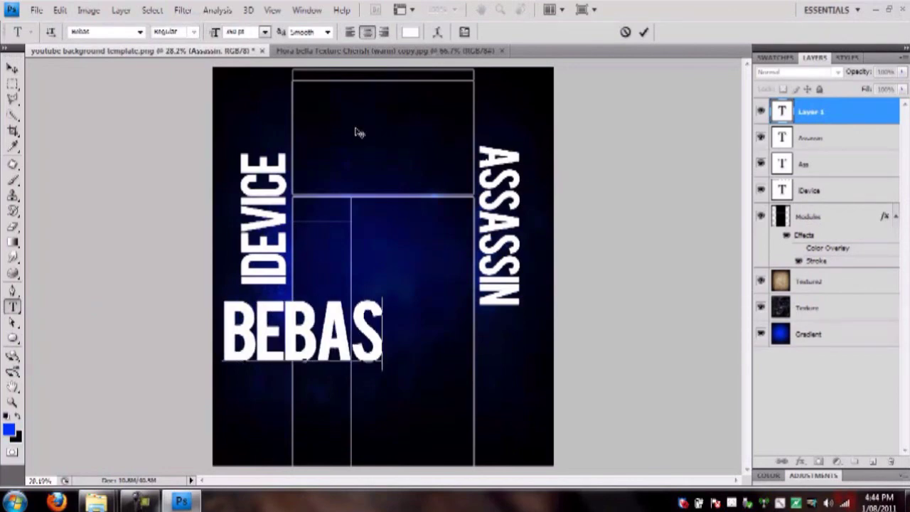
drag(396, 365, 290, 358)
key(BackSpace)
click(140, 32)
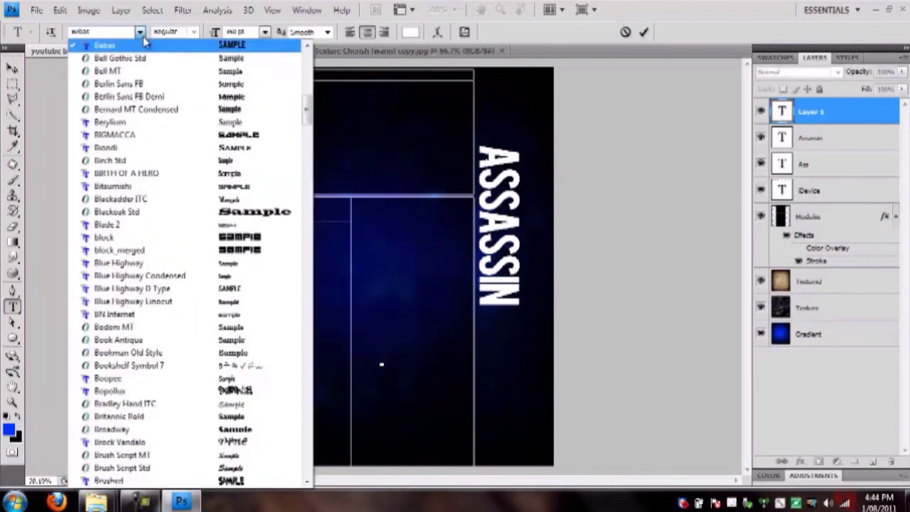
click(139, 33)
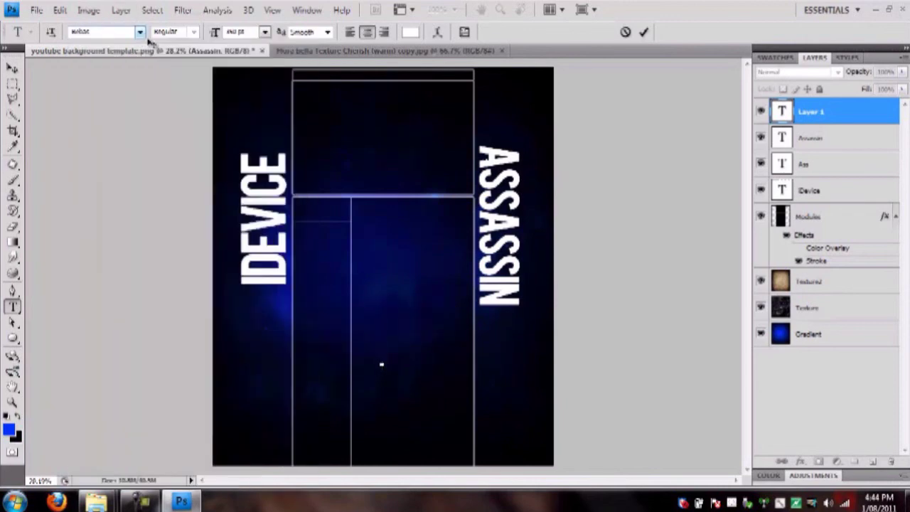
Finish editing the emptied text layer with the Rectangular Marquee tool and dismiss the VirusScan notification
click(12, 83)
click(121, 86)
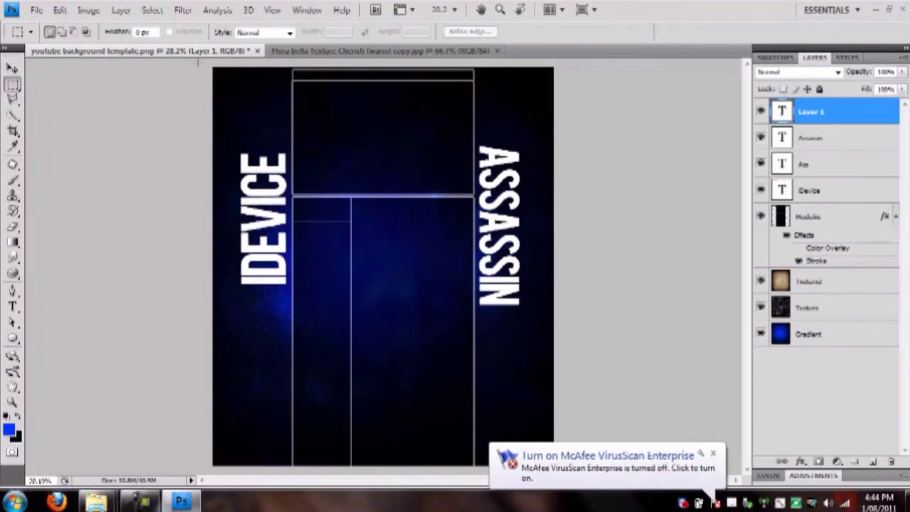
click(713, 453)
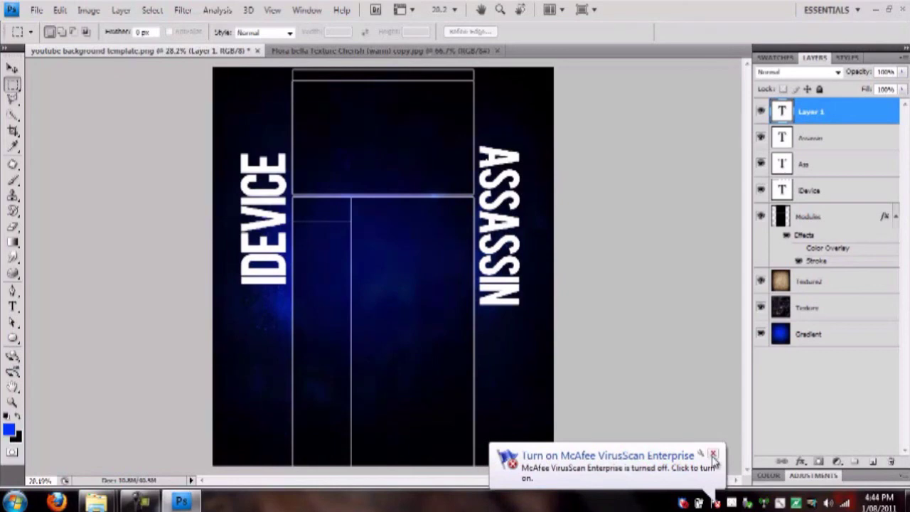